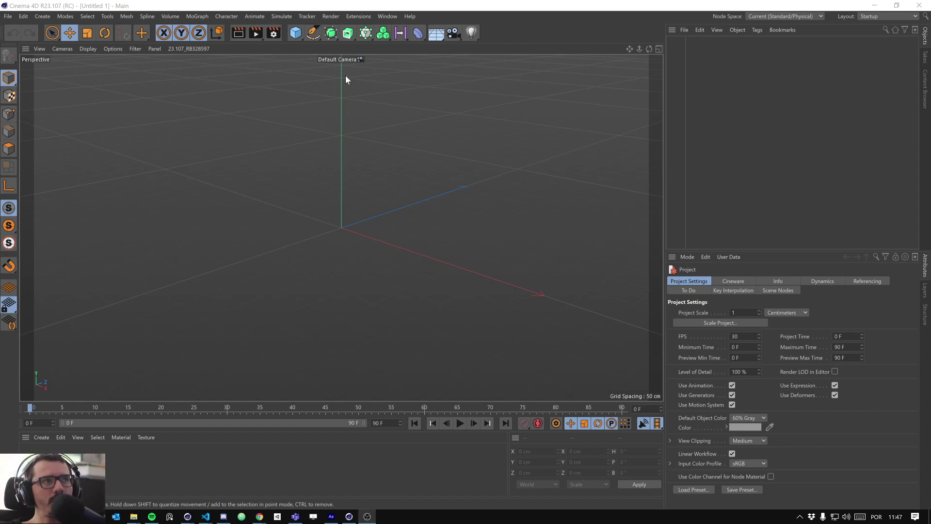
- Show the front view full size and add a cube at the world origin
middle_click_drag(399, 169, 402, 251, "alt")
mouse_move(367, 249)
left_mouse_down("alt")
mouse_move(392, 238)
mouse_move(373, 234)
left_mouse_up("alt")
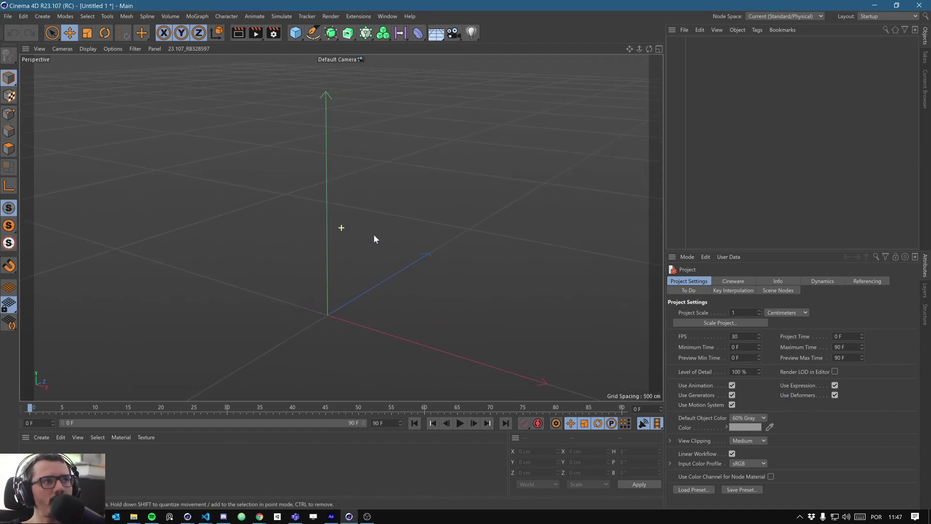
left_click(659, 48)
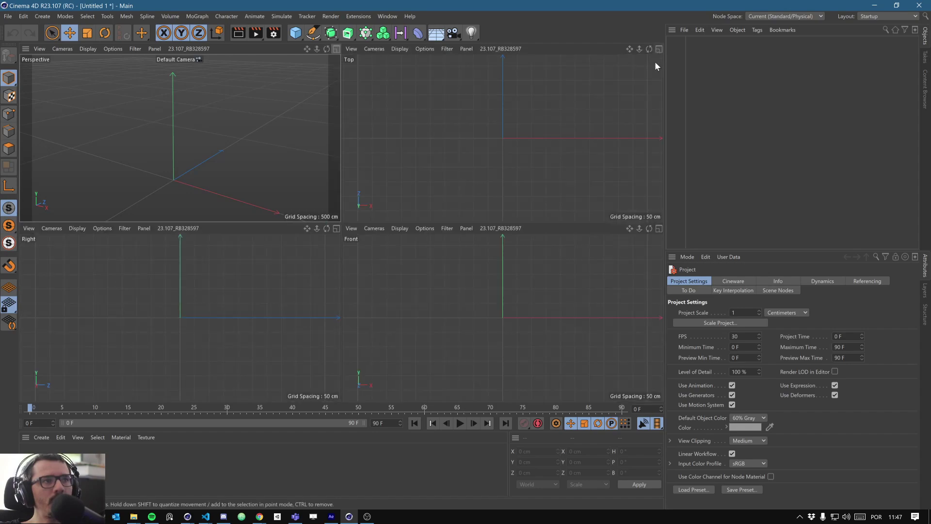
left_click(659, 229)
scroll(544, 214, "down", 8)
middle_click_drag(462, 237, 304, 317, "alt")
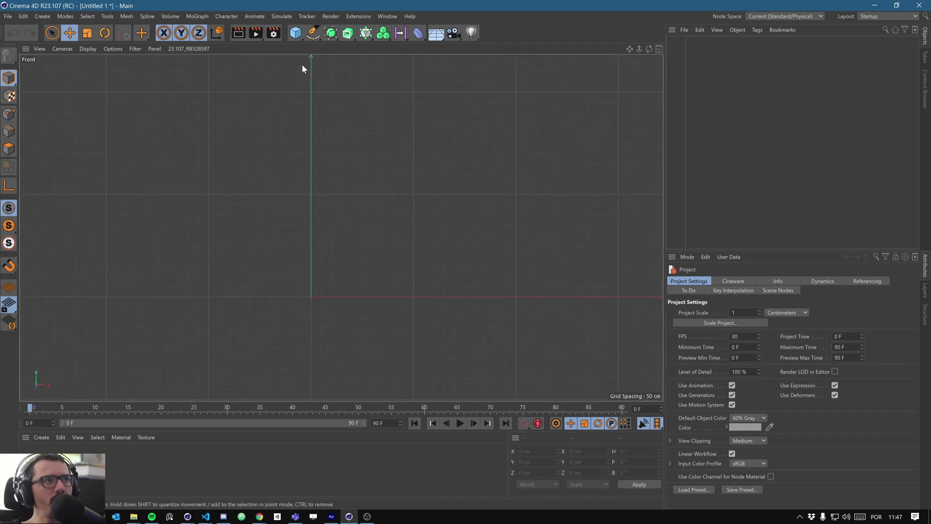
left_click(297, 33)
left_click(372, 46)
scroll(348, 184, "down", 6)
scroll(385, 208, "up", 3)
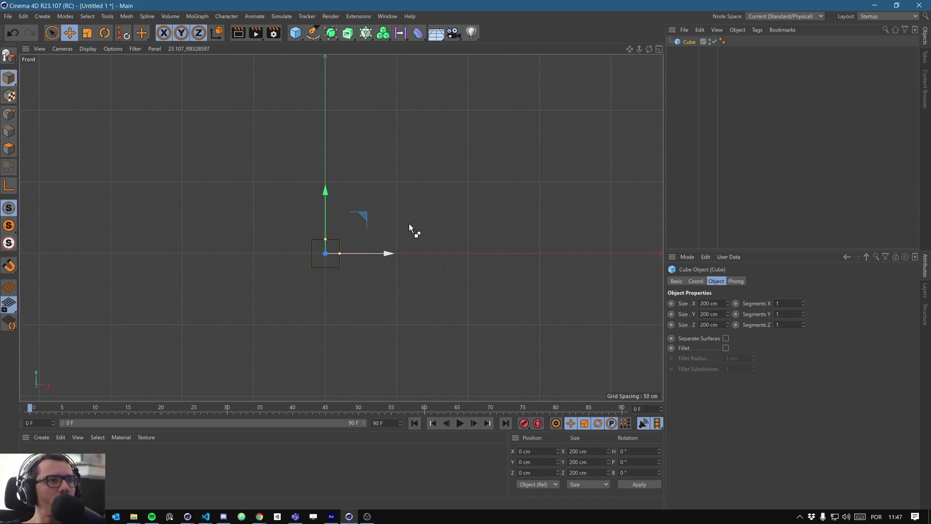
key("ctrl+e")
left_click(424, 243)
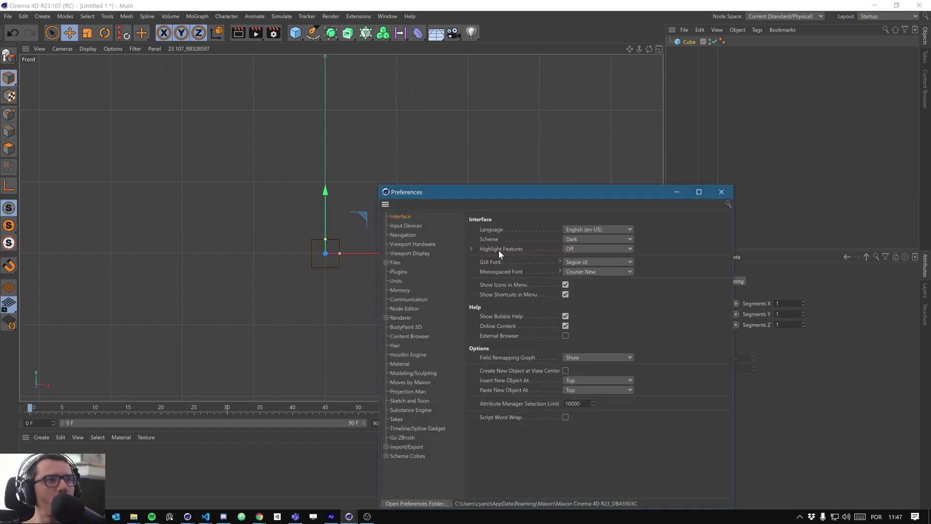
left_click(561, 238)
left_click(562, 248)
left_click(720, 196)
- Stretch the cube vertically in the front view to a Y size of about 1000 cm
right_click_drag(406, 217, 418, 220, "alt")
middle_click_drag(392, 227, 425, 233, "alt")
right_click_drag(351, 227, 367, 228, "alt")
middle_click_drag(361, 229, 394, 216, "alt")
mouse_move(366, 237)
right_mouse_down("alt")
mouse_move(355, 251)
mouse_move(363, 240)
right_mouse_up("alt")
left_click_drag(337, 251, 342, 140)
scroll(340, 153, "down", 2)
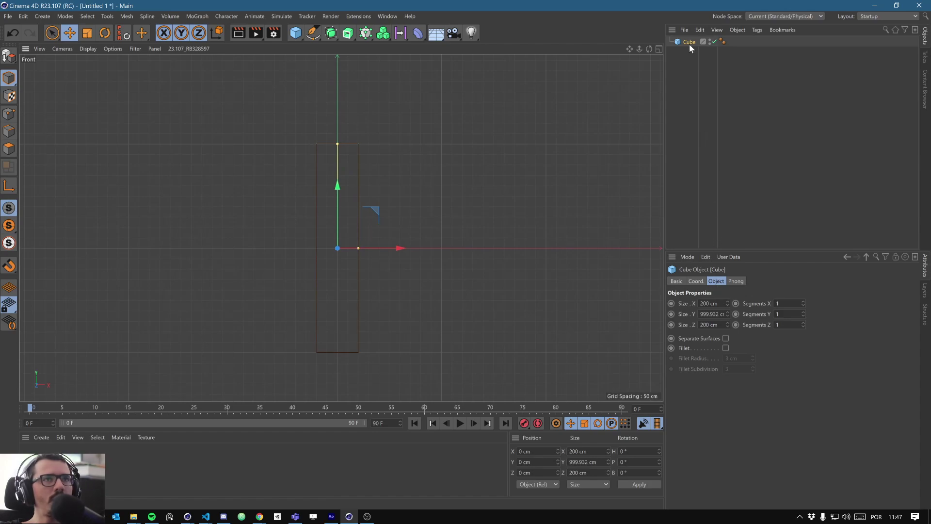
- Subdivide the cube with 3 segments in X and 8 segments in Y
left_click(804, 301)
left_click(803, 301)
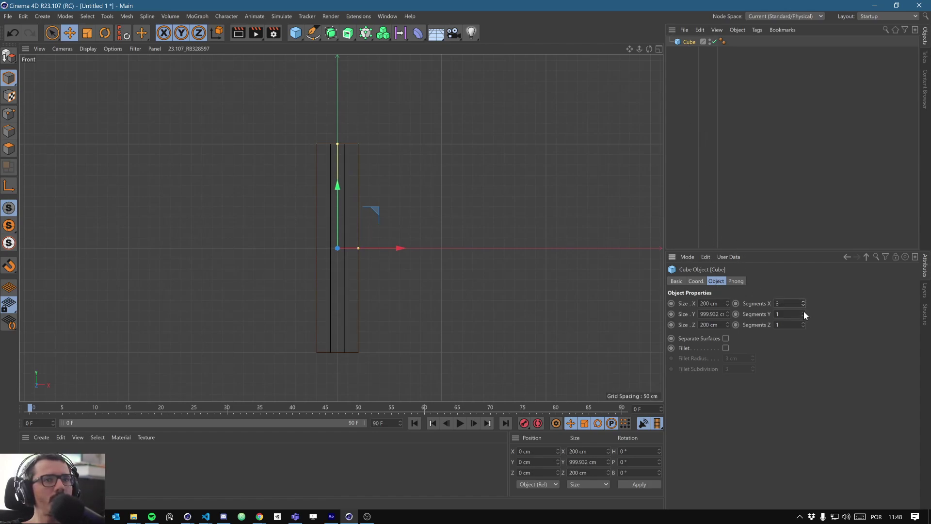
left_click(803, 312)
left_click(804, 312)
left_click(804, 312)
left_click(803, 312)
left_click(803, 312)
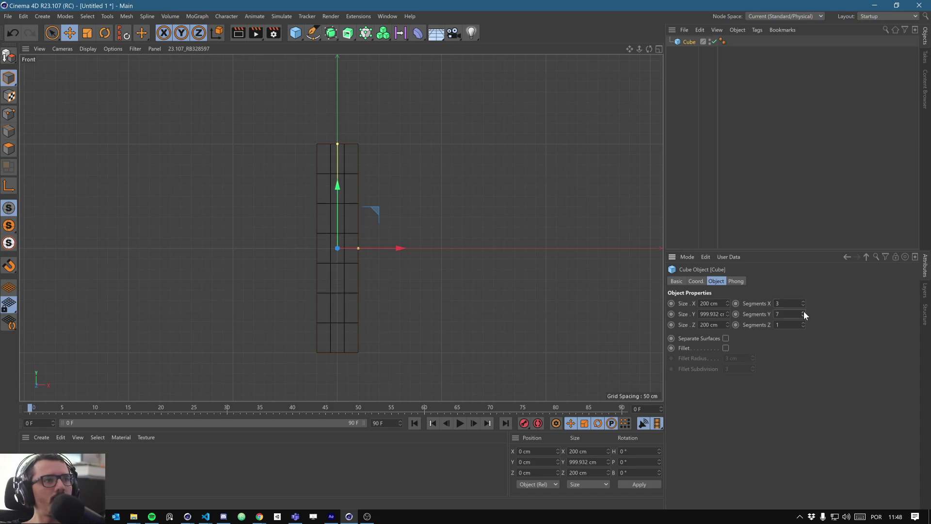
left_click(803, 311)
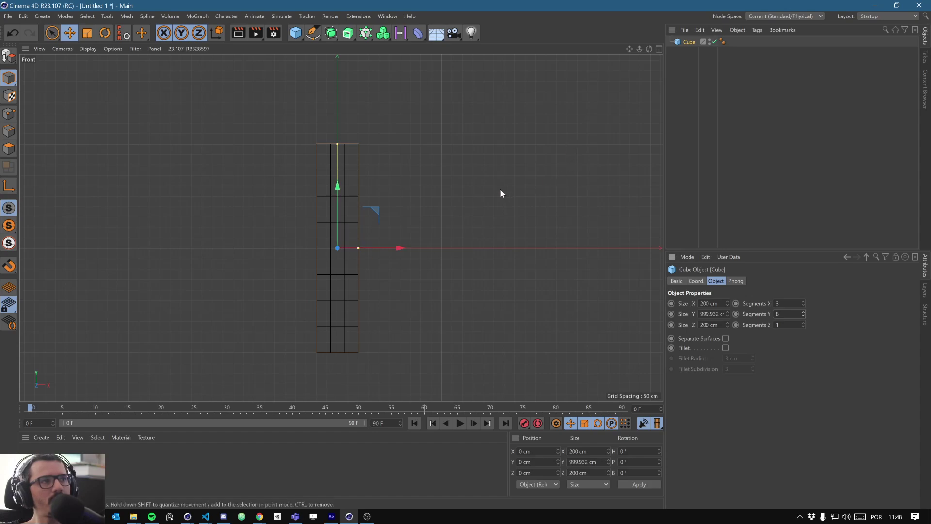
- Show the perspective view full size and convert the cube into an editable polygon object
middle_click_drag(517, 198, 533, 198, "alt")
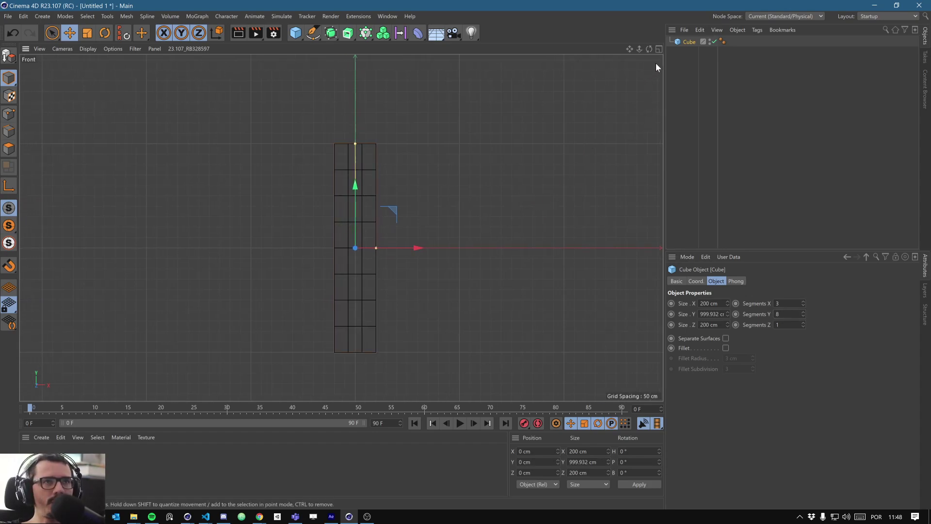
left_click(658, 49)
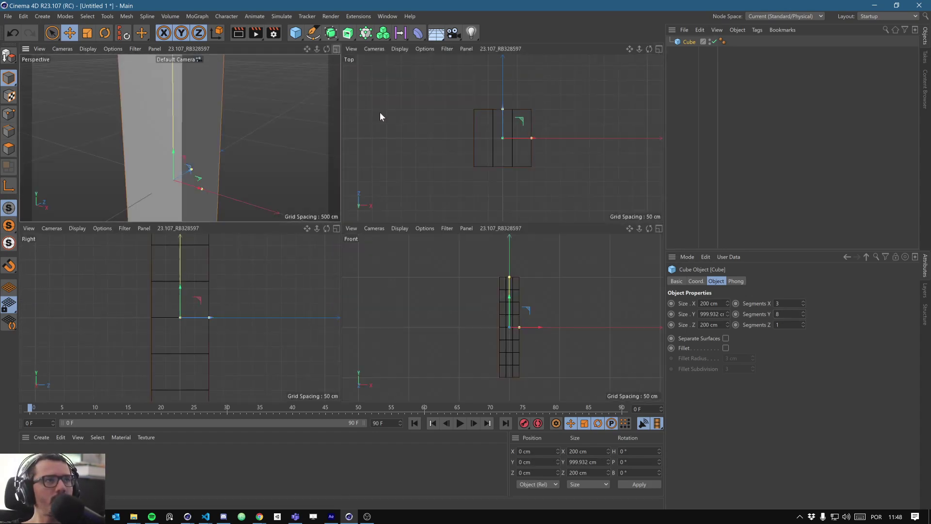
left_click(336, 49)
right_click_drag(487, 174, 391, 278, "alt")
key("c")
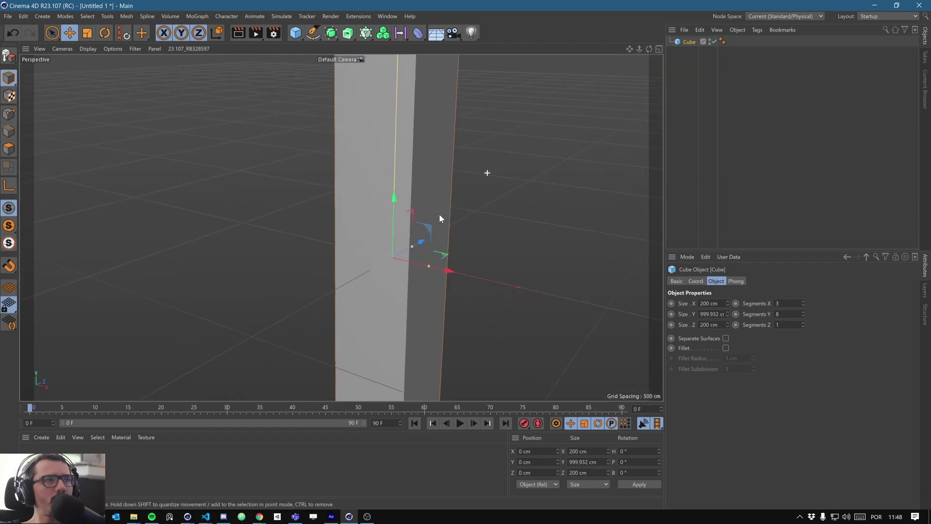
left_click_drag(408, 274, 610, 96, "alt")
- In the right view, add a joint at the column's base and place a child copy of it at the top, about 1000 cm higher
middle_click(653, 57)
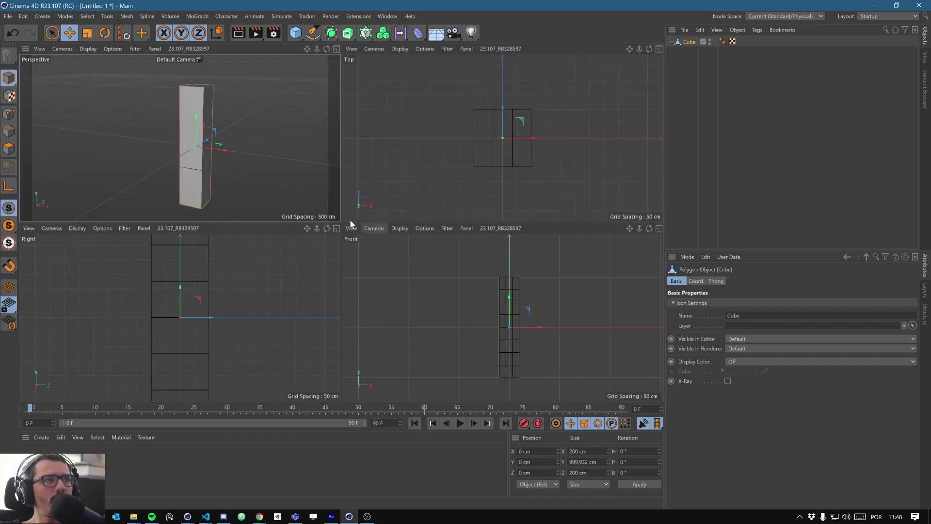
left_click(337, 228)
right_click_drag(390, 224, 370, 259, "alt")
middle_click_drag(409, 248, 366, 266, "alt")
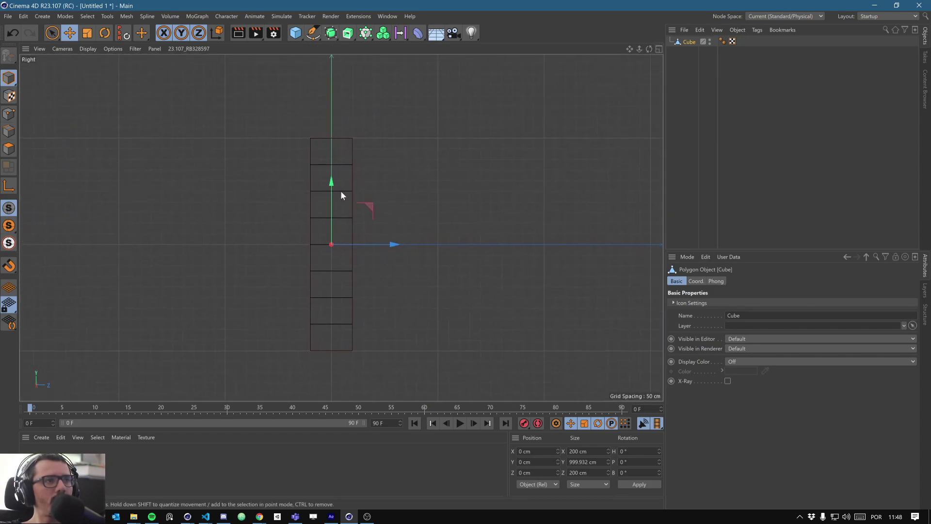
left_click(230, 16)
left_click(244, 181)
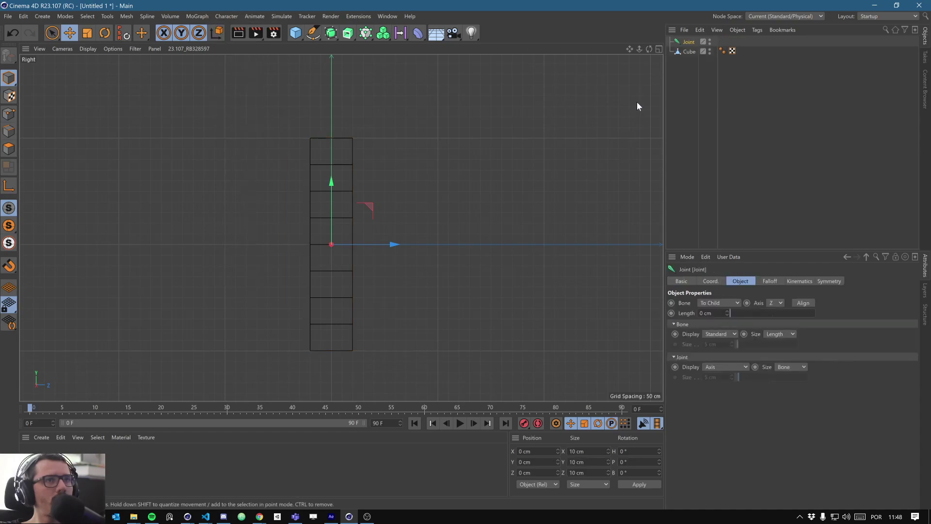
left_click_drag(332, 182, 332, 299)
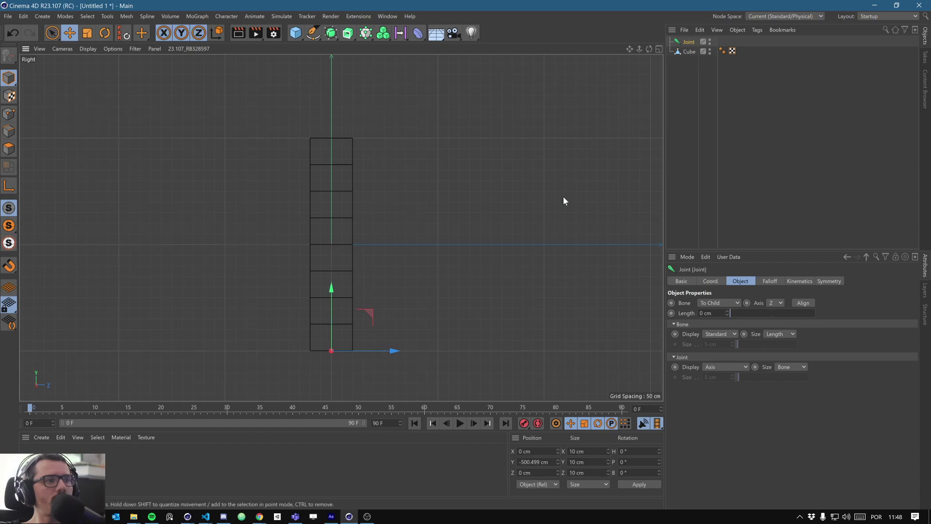
left_click_drag(689, 41, 690, 46, "ctrl")
left_click_drag(333, 287, 353, 76)
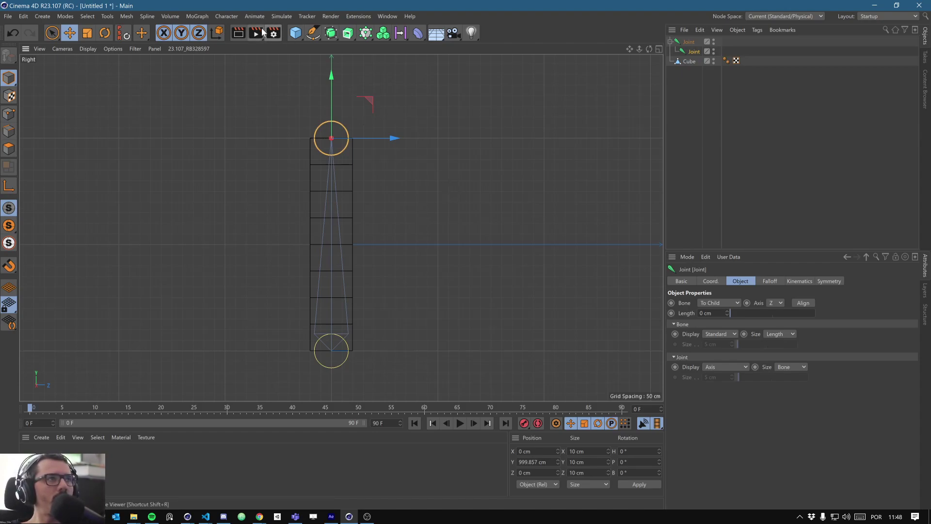
left_click(226, 16)
mouse_move(253, 167)
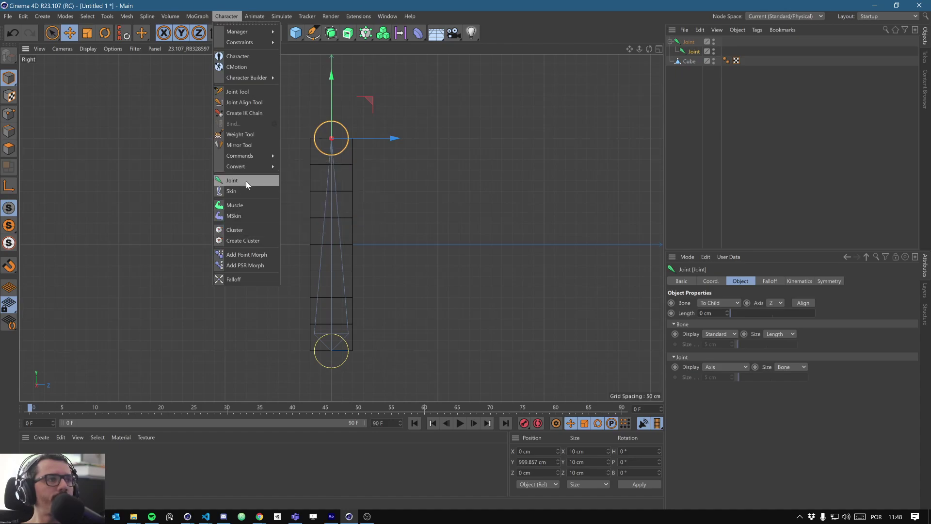
left_click(247, 181)
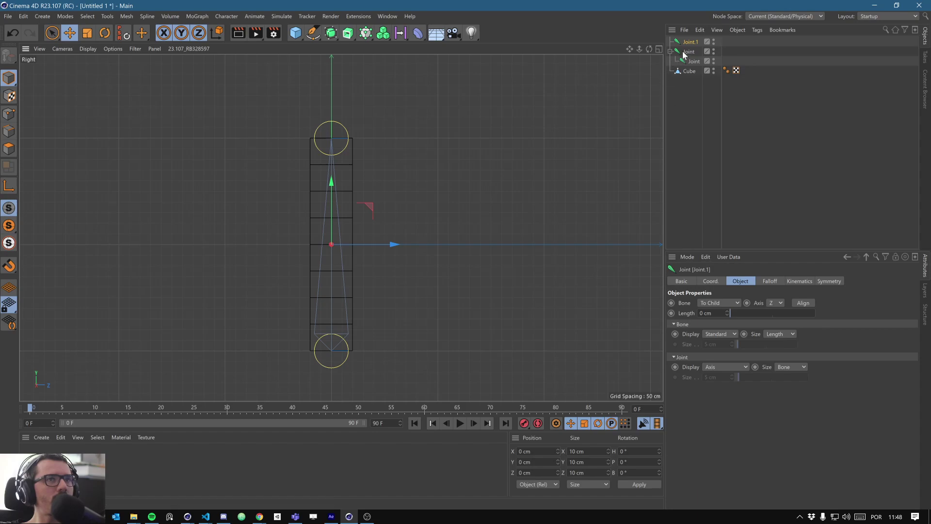
key("Delete")
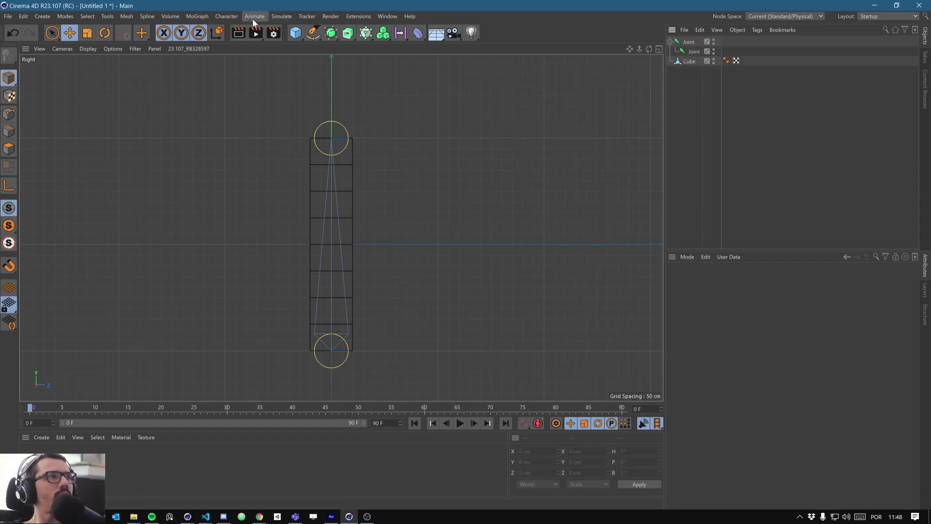
- Split the bone with the Joint Tool by inserting a joint at each of the column's seven inner horizontal edges
left_click(231, 16)
left_click(237, 91)
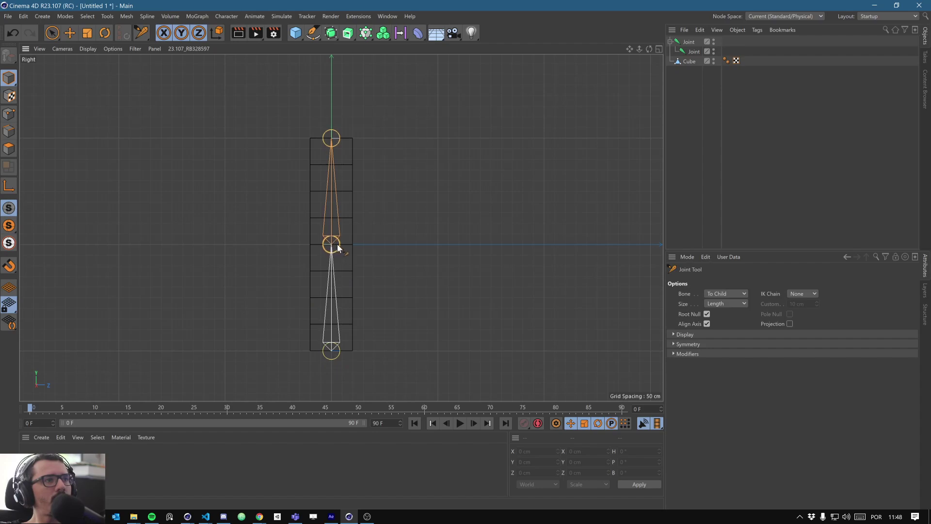
left_click(337, 244, "shift")
left_click(332, 297, "shift")
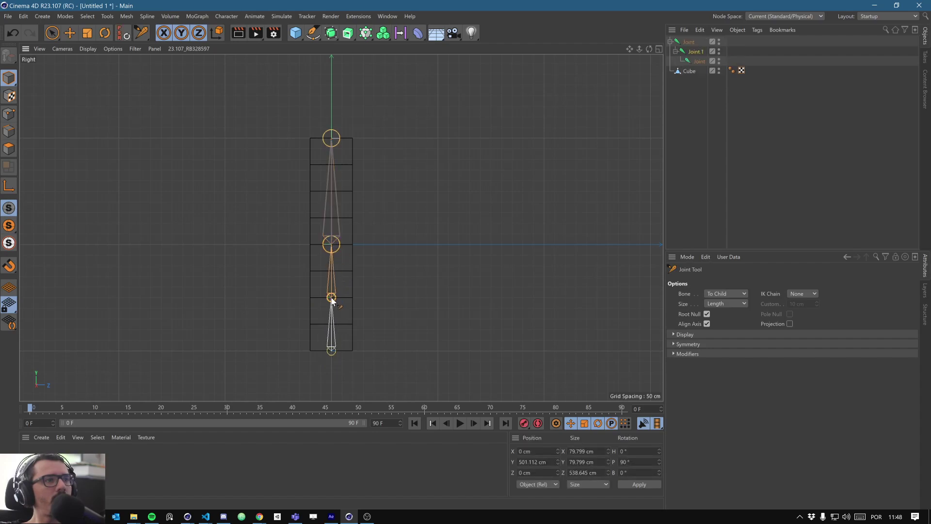
left_click(332, 270, "shift")
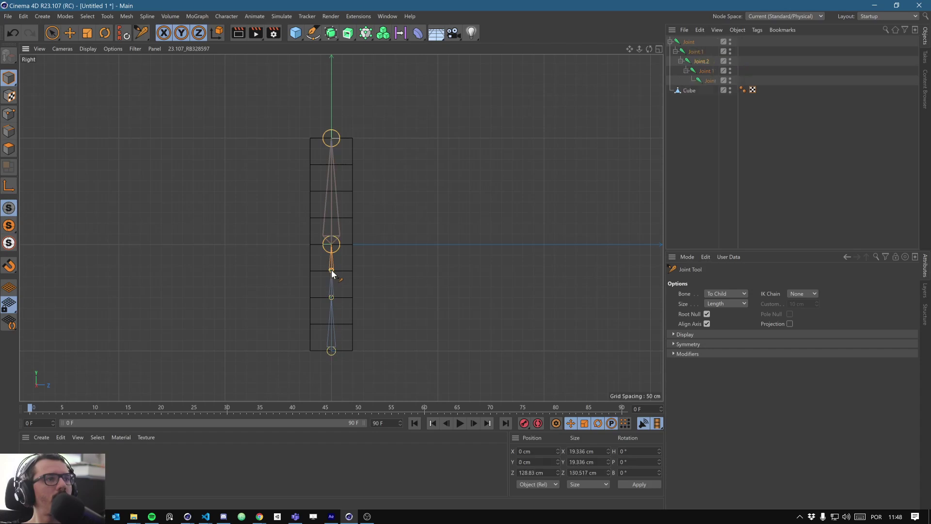
left_click(330, 324, "shift")
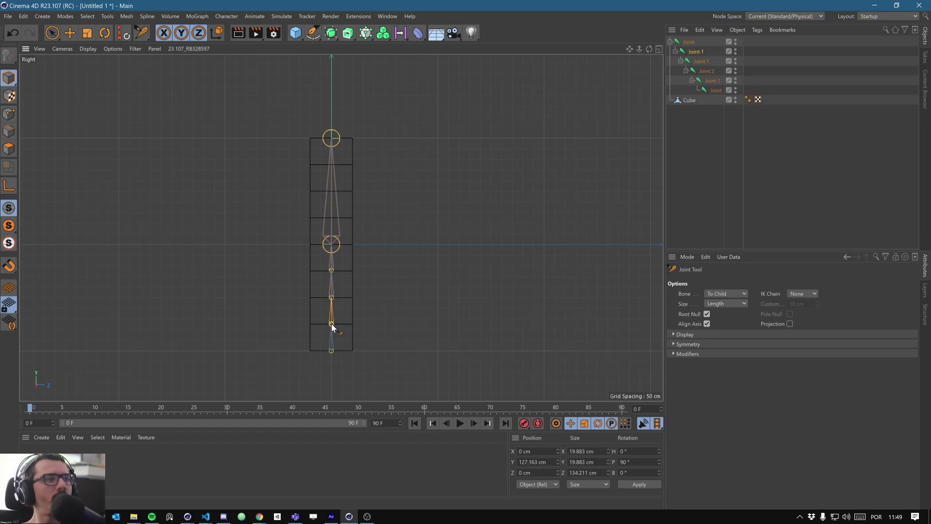
left_click(331, 218, "shift")
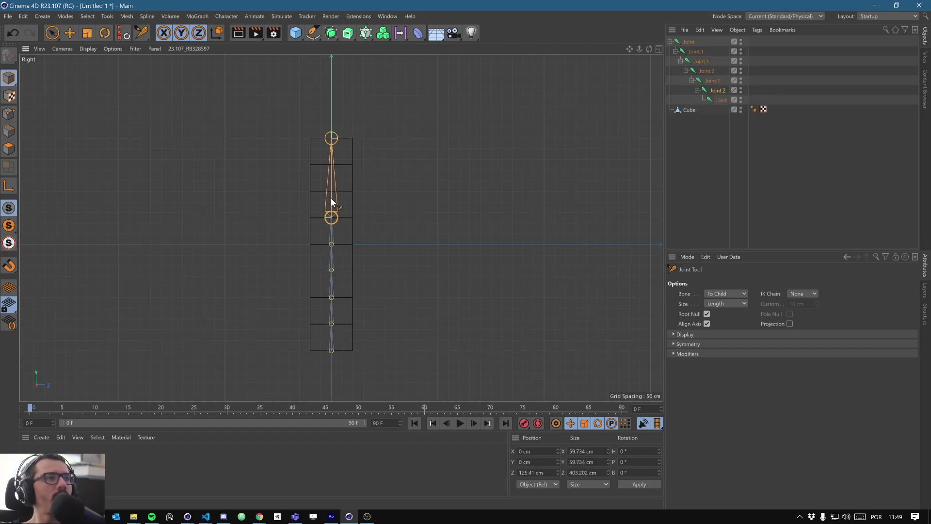
left_click(331, 190, "shift")
left_click(331, 165, "shift")
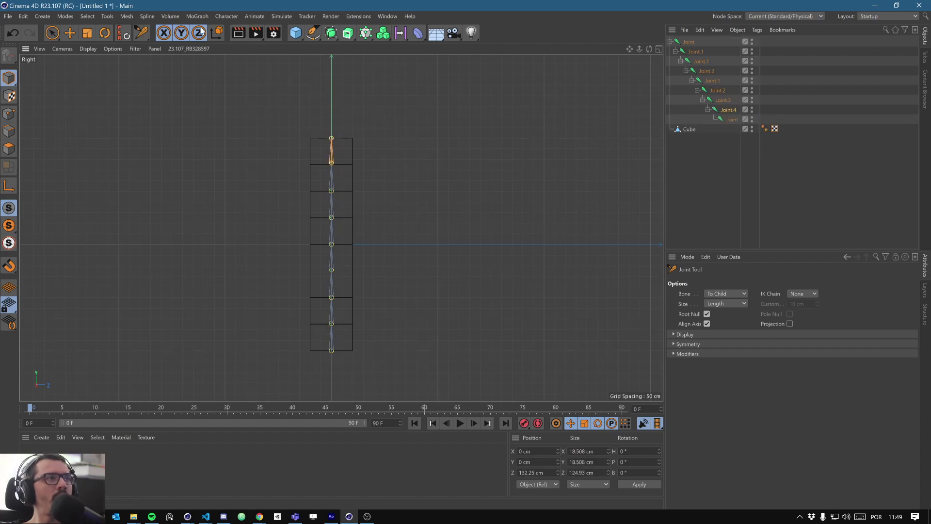
left_click(70, 32)
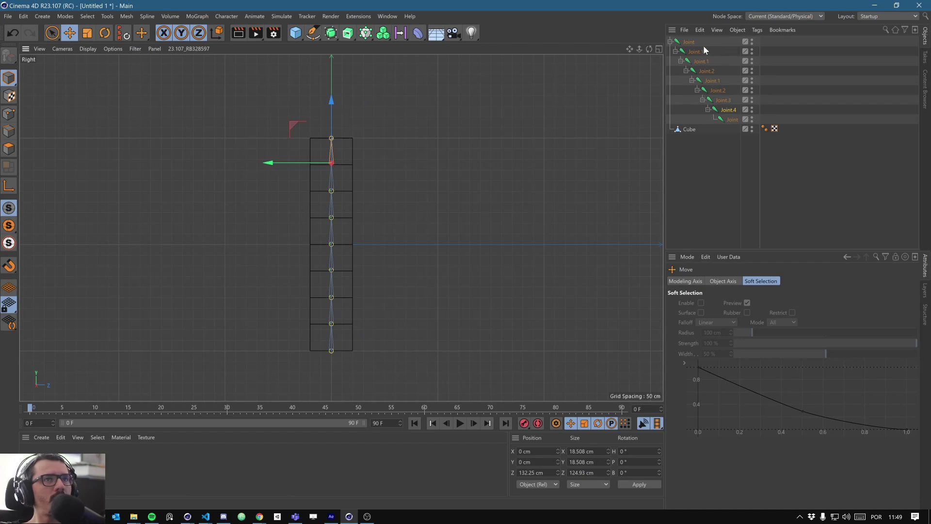
- Select the whole joint hierarchy and open the Naming Tool with its Replace options expanded
middle_click(691, 45)
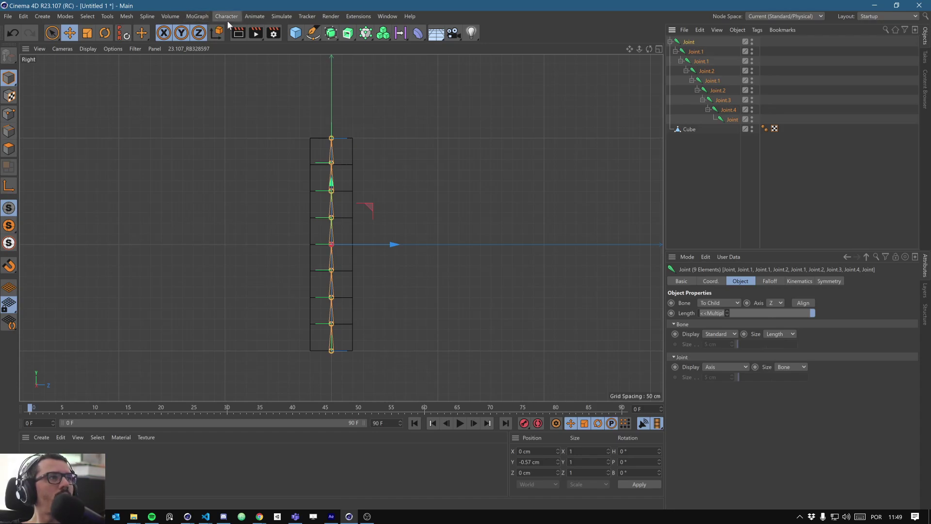
key("shift+c")
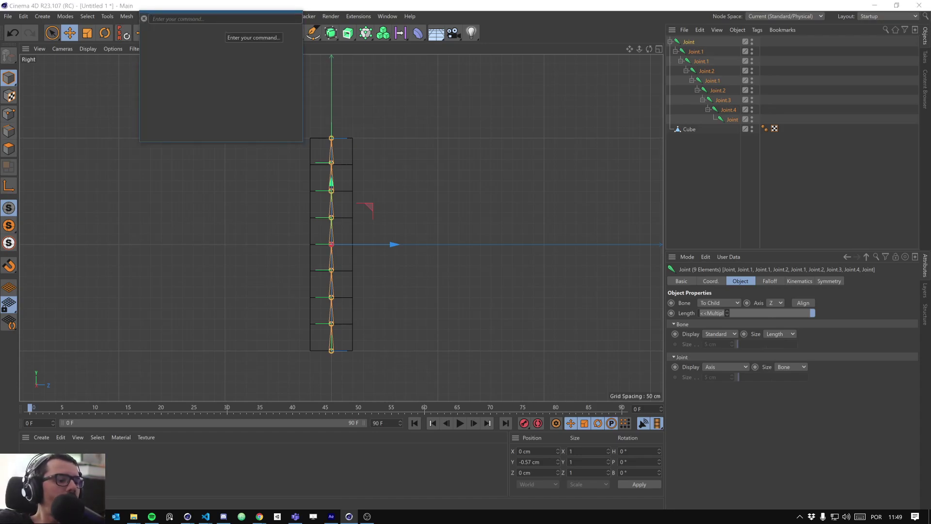
type("naming")
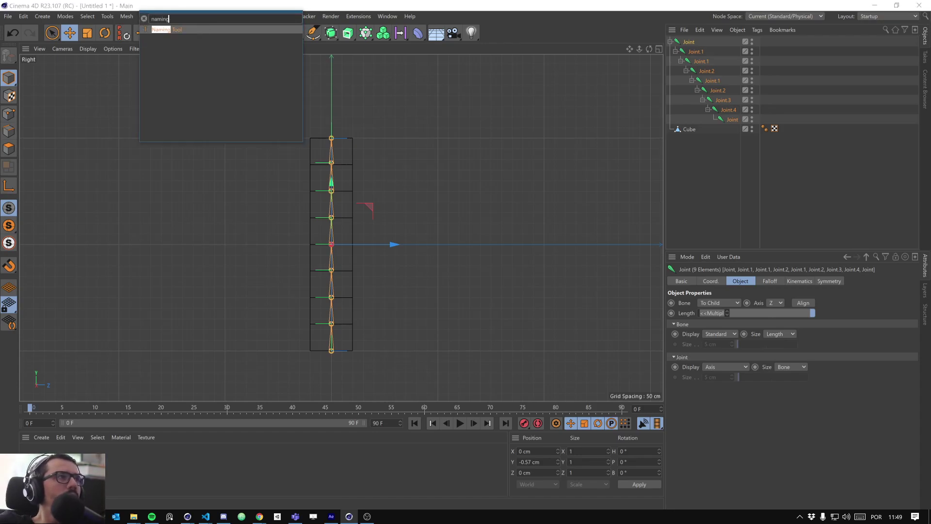
left_click(162, 30)
left_click(673, 338)
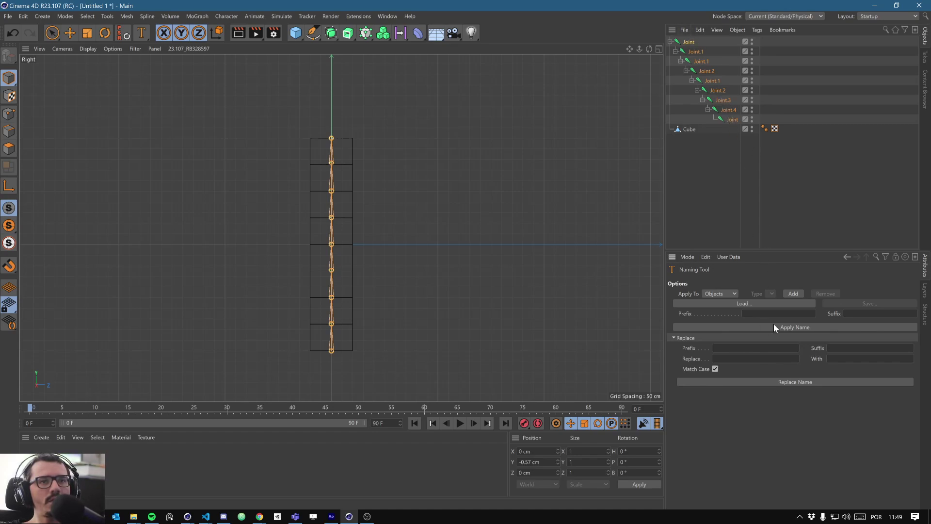
- Select the whole joint hierarchy and rename all nine joints to "Joint" in their basic properties
middle_click(689, 42)
left_click(709, 282)
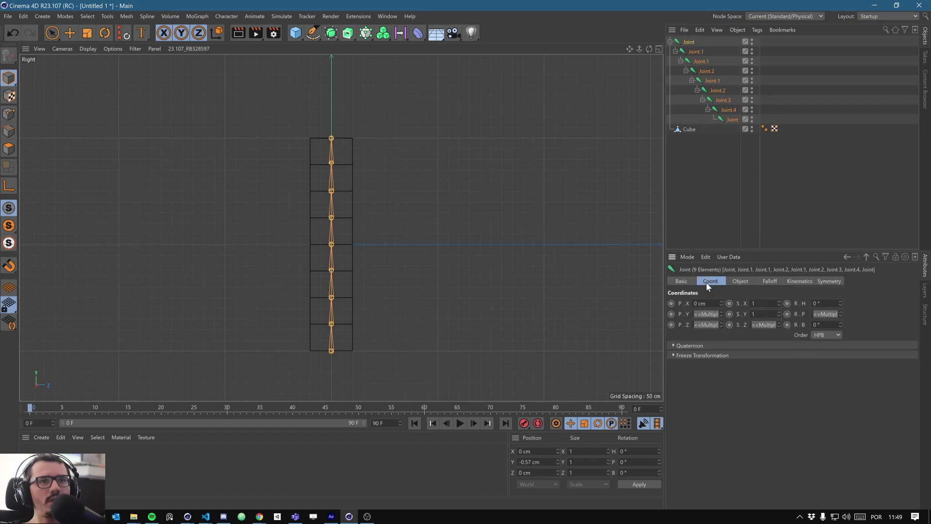
left_click(681, 282)
left_click(727, 316)
type("Joint")
key("Return")
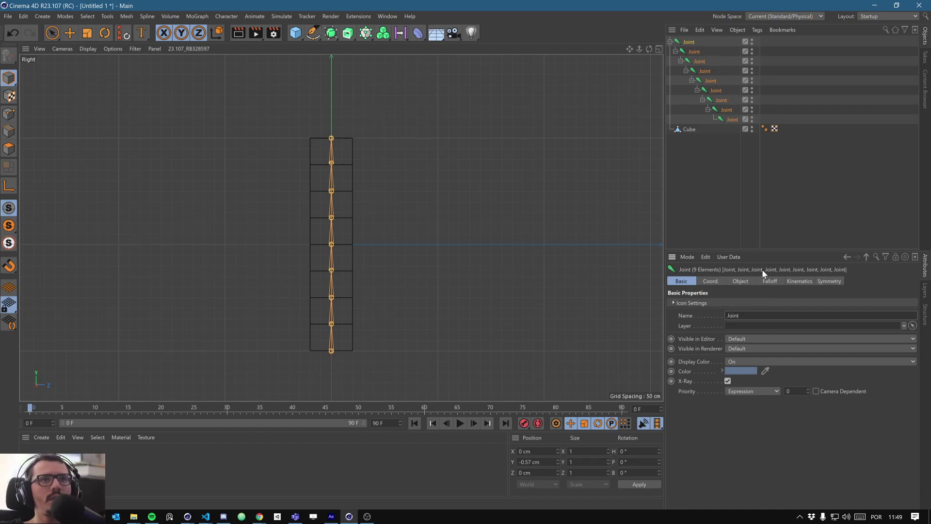
- Rename all nine selected joints to "J_" in their basic properties
left_click_drag(745, 316, 702, 320)
key("BackSpace")
left_click(803, 428)
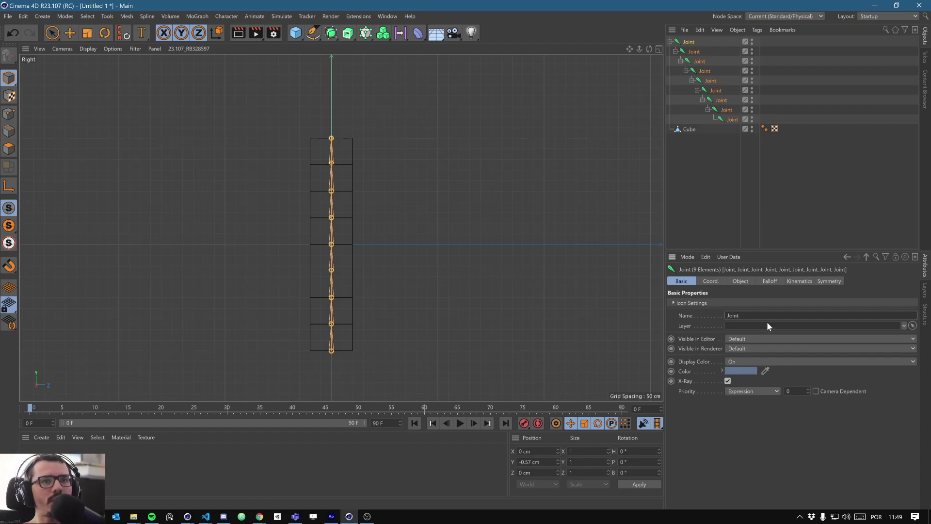
left_click_drag(742, 316, 654, 312)
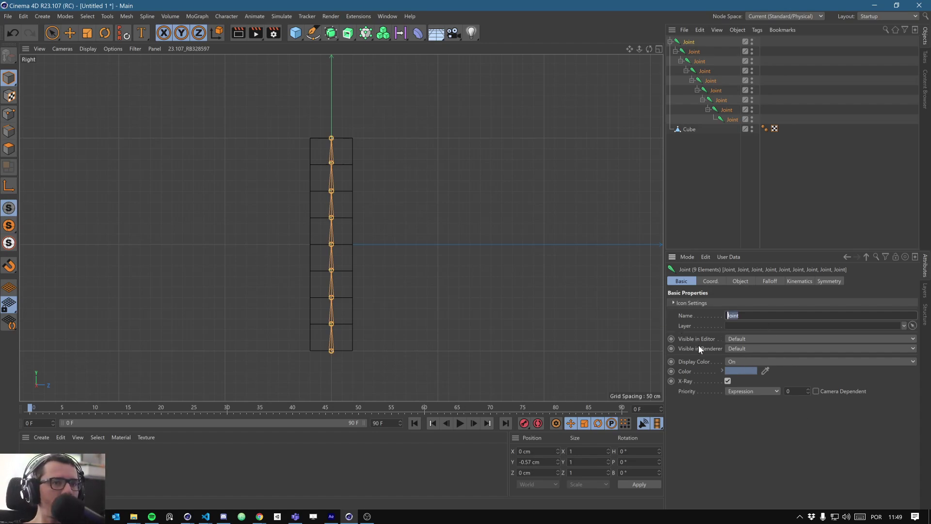
type("J")
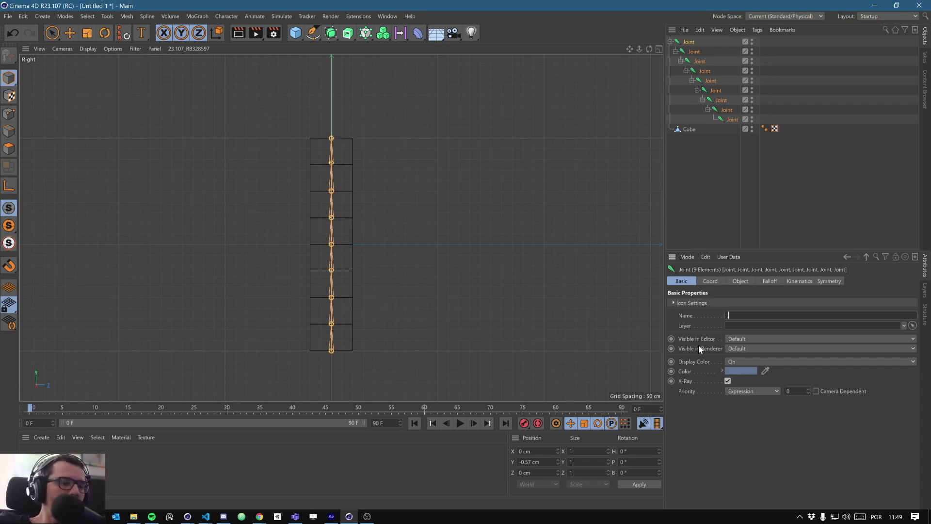
type("_")
left_click(771, 418)
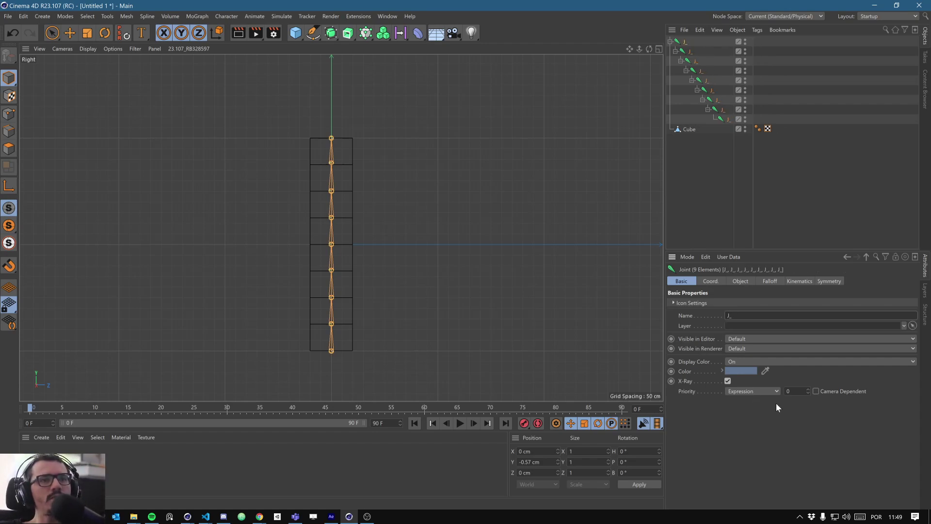
- Number the nine joint names with the Naming Tool by applying the replacement suffix "$N"
left_click(142, 33)
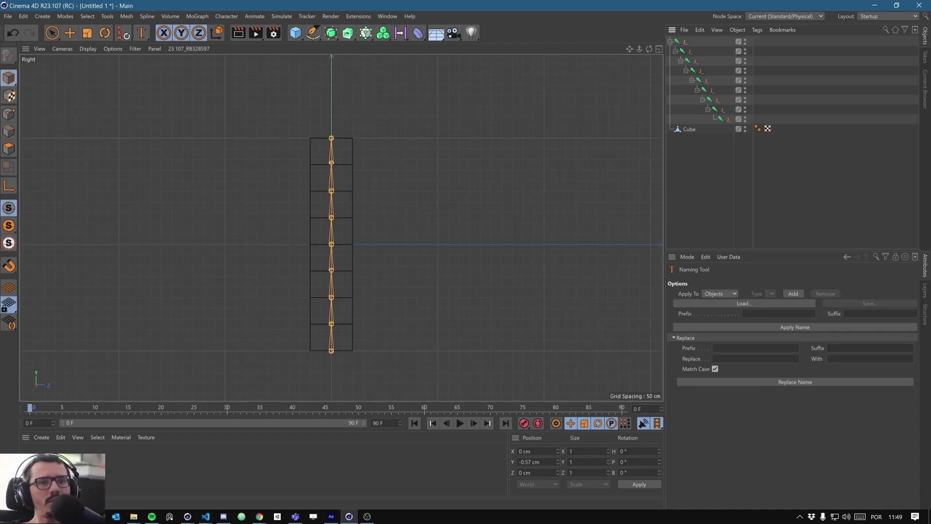
left_click(848, 348)
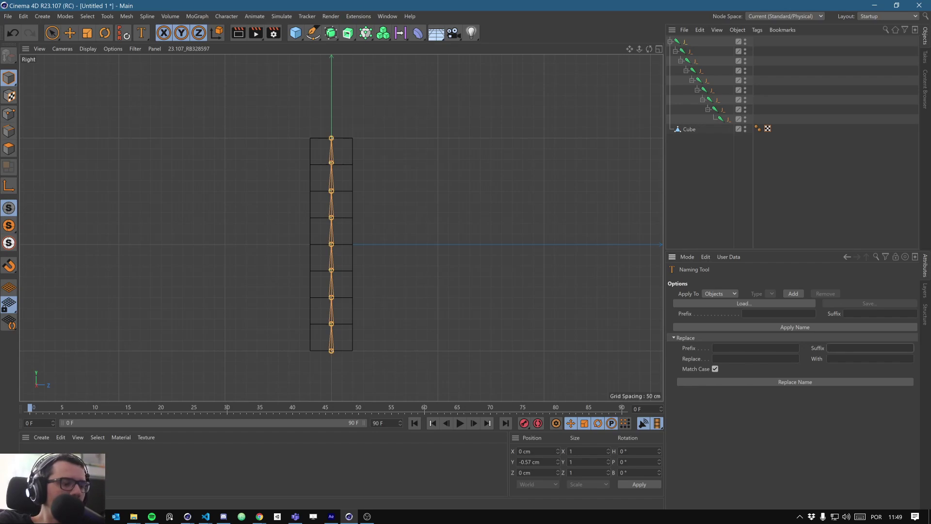
type("$N")
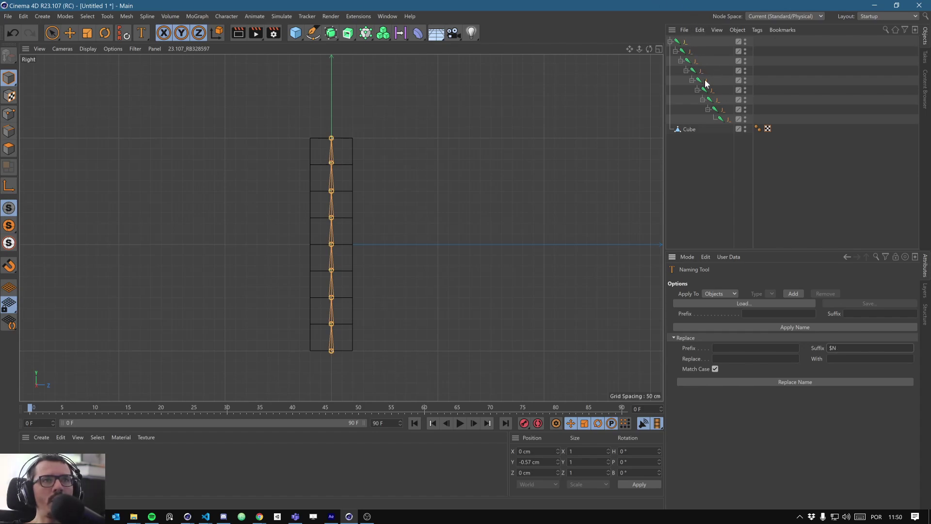
left_click(799, 381)
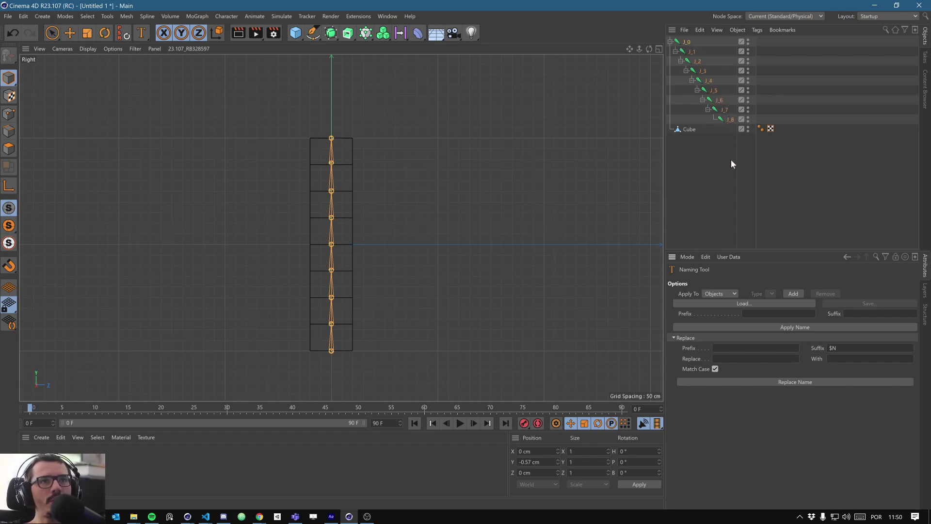
left_click(705, 179)
- Select the whole joint hierarchy, run Convert to Nulls on it and unfold the resulting null hierarchy
left_click(685, 42)
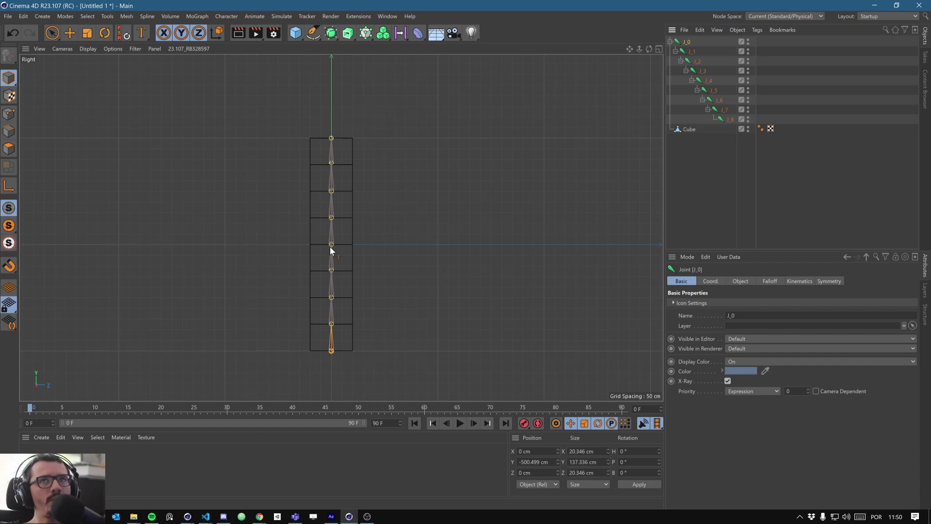
right_click(683, 39)
left_click(680, 186)
middle_click(687, 41)
key("shift+c")
type("naming")
type("convert to")
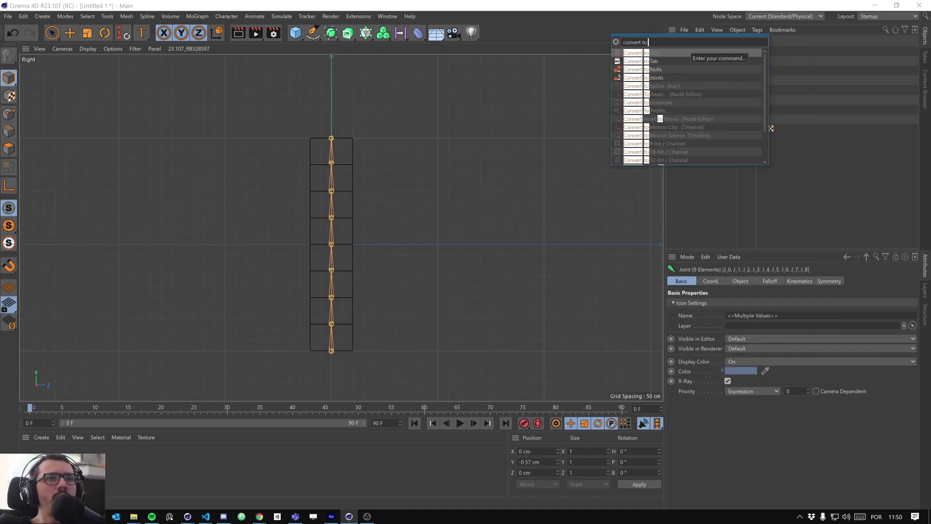
left_click(633, 71)
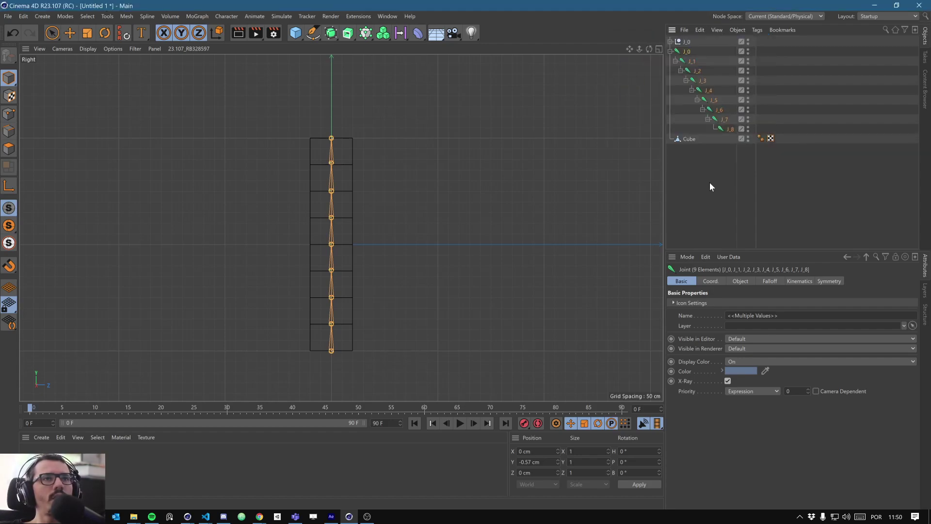
left_click(670, 41)
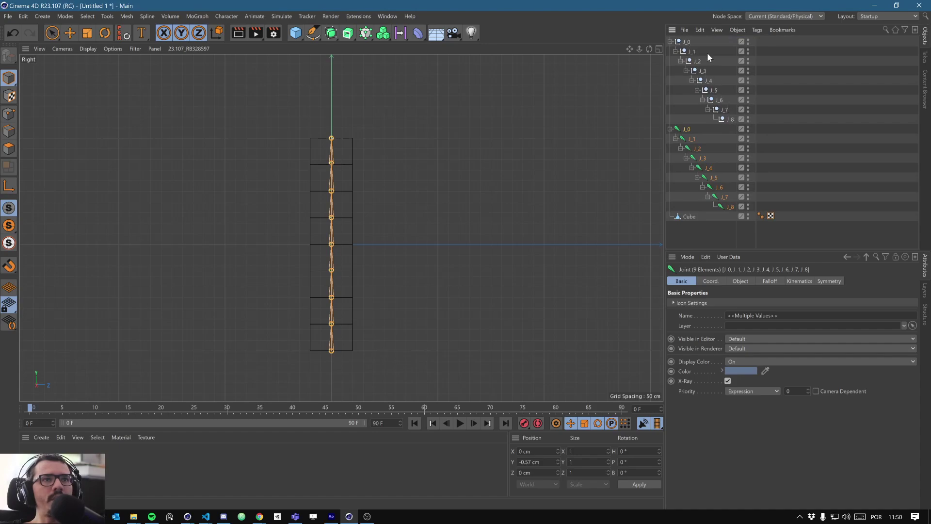
- Select the whole null hierarchy and set its shape to Locator, orientation to Y and radius to 119 cm
middle_click(680, 42)
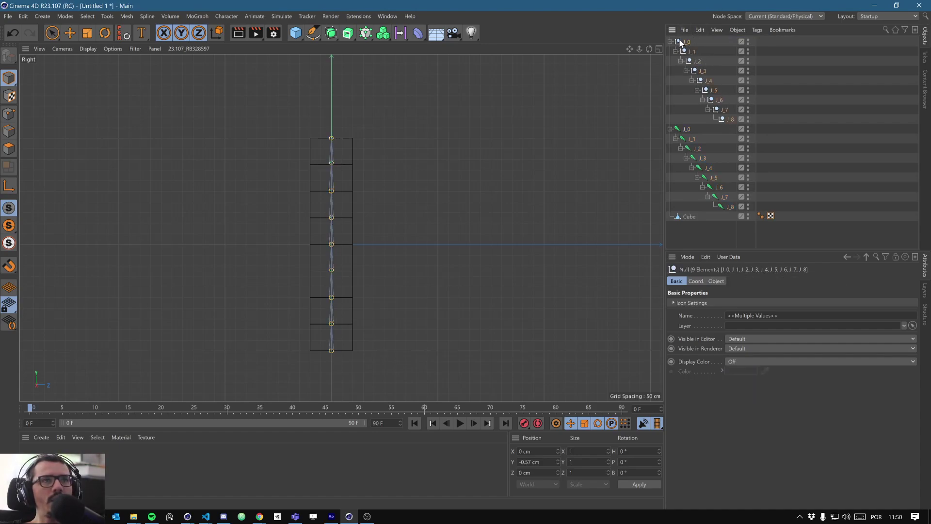
left_click(716, 281)
left_click(726, 302)
left_click(744, 335)
left_click_drag(741, 311, 775, 310)
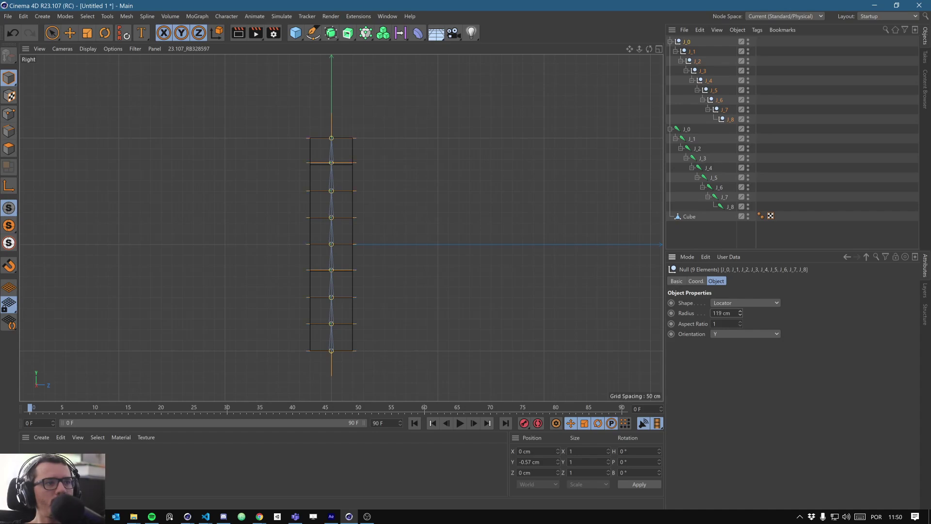
left_click(788, 151)
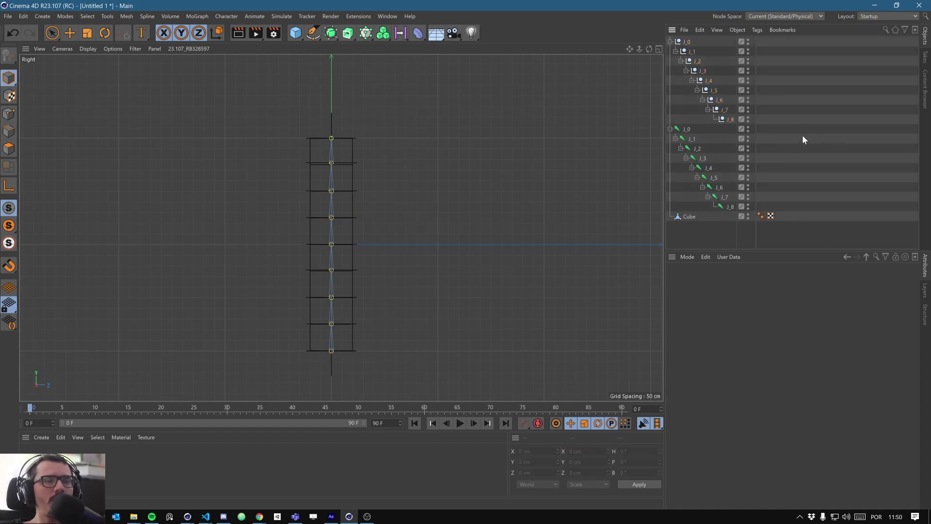
- Parent each joint from J_0 to J_8 directly under the null of the same name
left_click(686, 130)
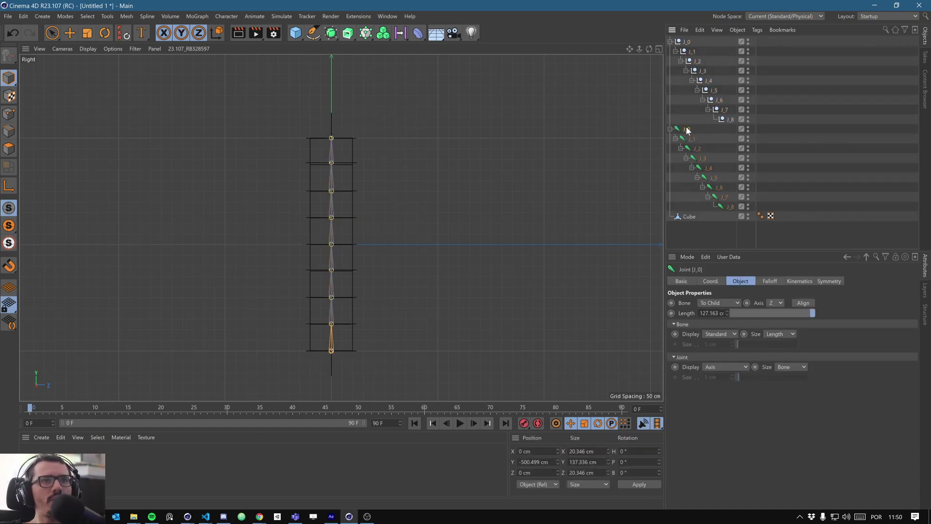
left_click_drag(687, 130, 698, 43)
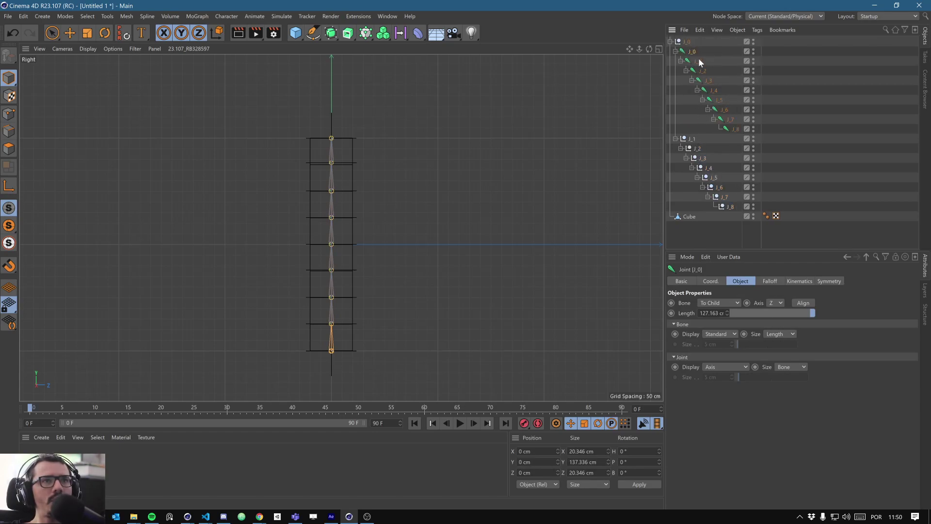
left_click_drag(699, 63, 692, 139)
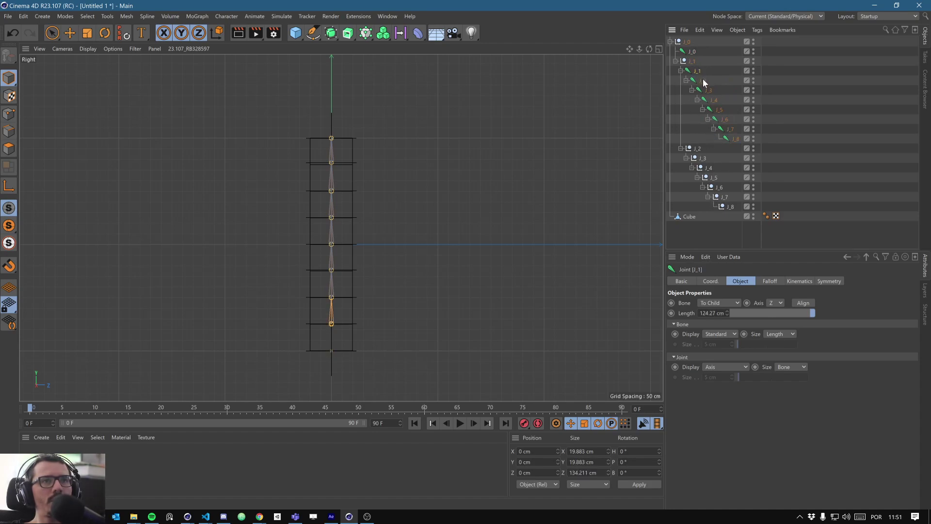
left_click_drag(703, 80, 694, 163)
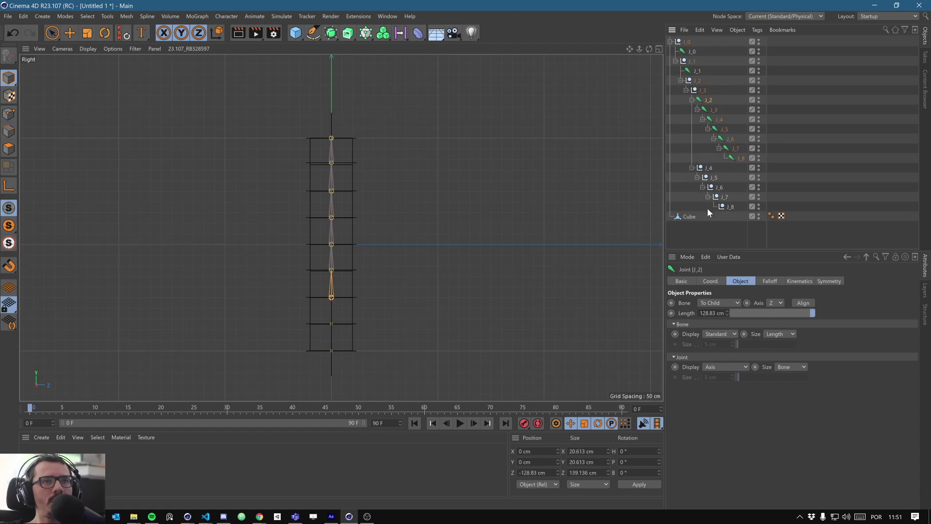
left_click_drag(701, 99, 700, 159)
left_click_drag(713, 119, 717, 178)
left_click(724, 158)
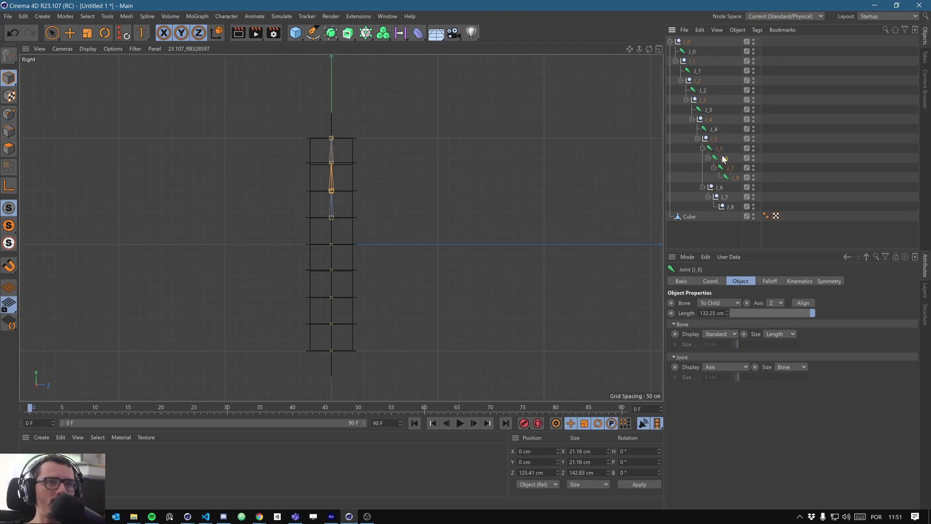
left_click_drag(725, 160, 731, 209)
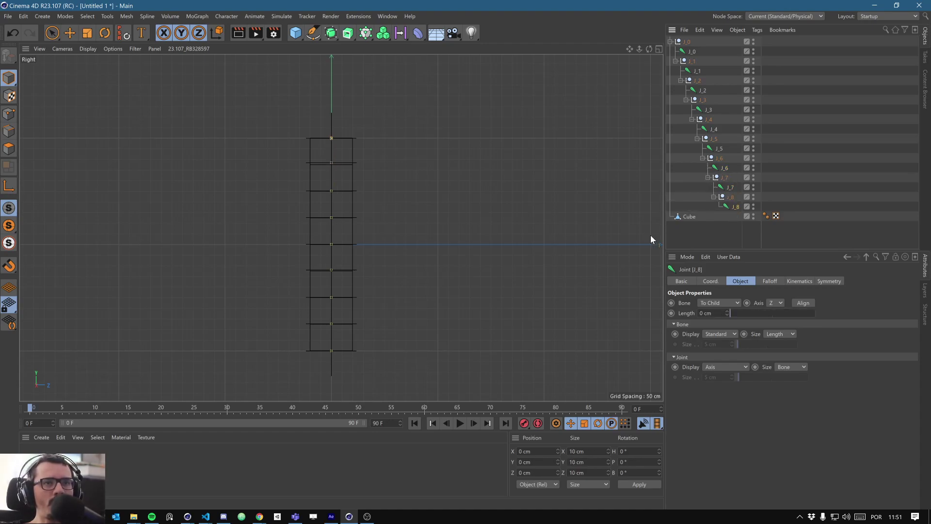
left_click(765, 230)
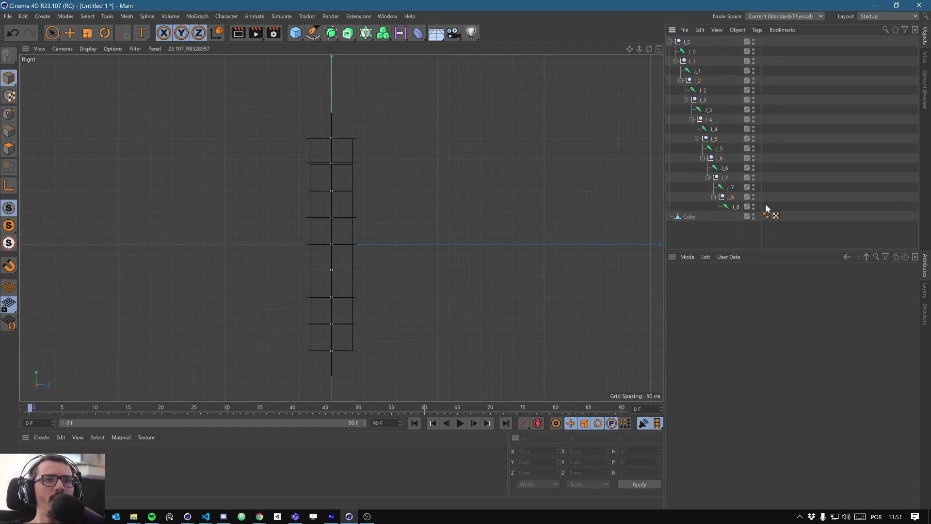
- Reorder the hierarchy so that, under each null, the child null comes before its sibling joint
right_click(690, 42)
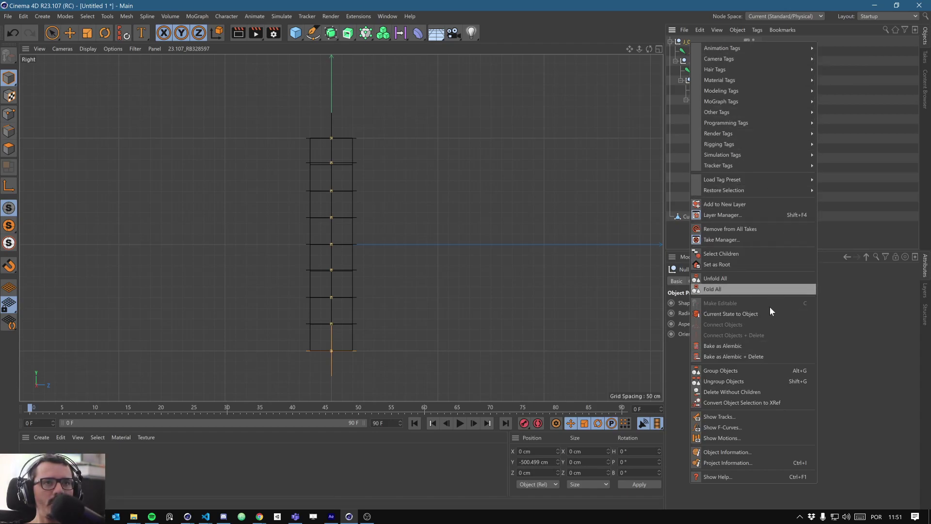
left_click(675, 126)
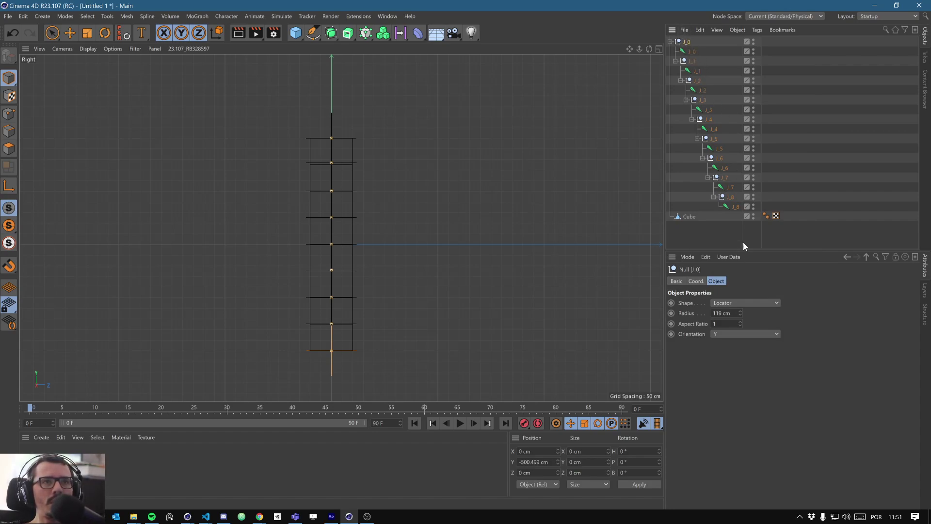
left_click(698, 60)
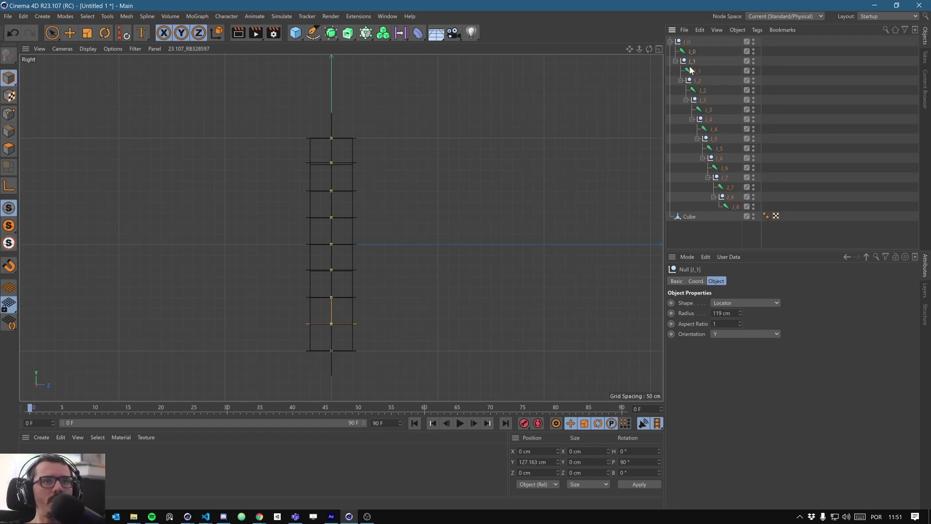
left_click_drag(691, 61, 722, 120)
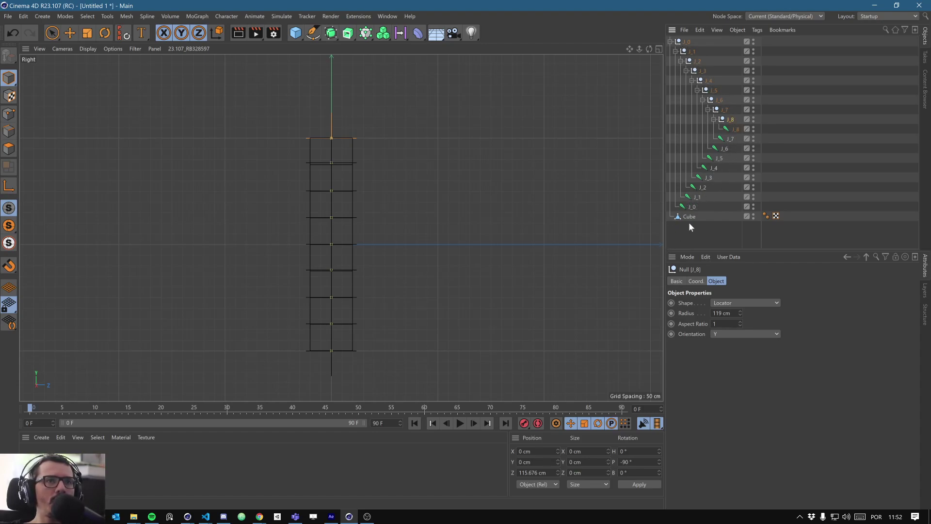
- Add an IK-Spline rigging tag to the root null J_0
left_click(687, 43)
right_click(686, 43)
left_click(684, 53)
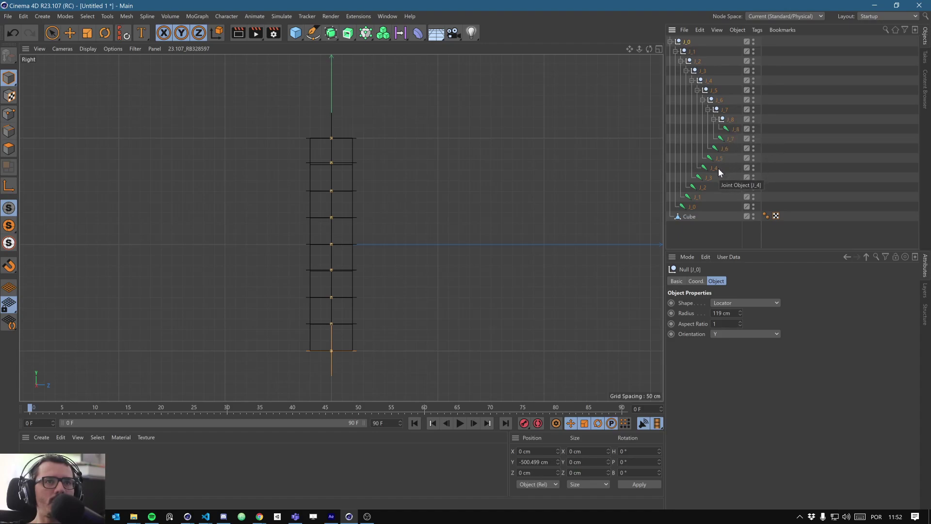
right_click(690, 49)
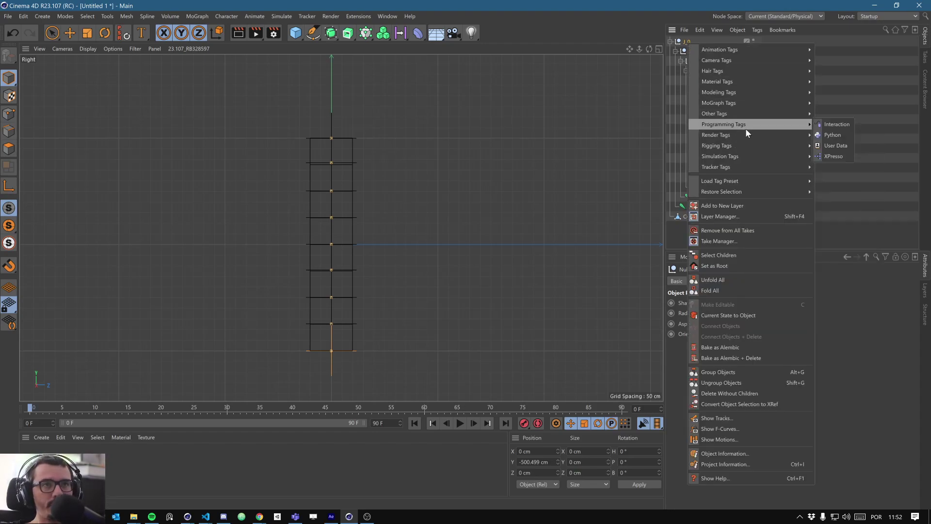
mouse_move(741, 145)
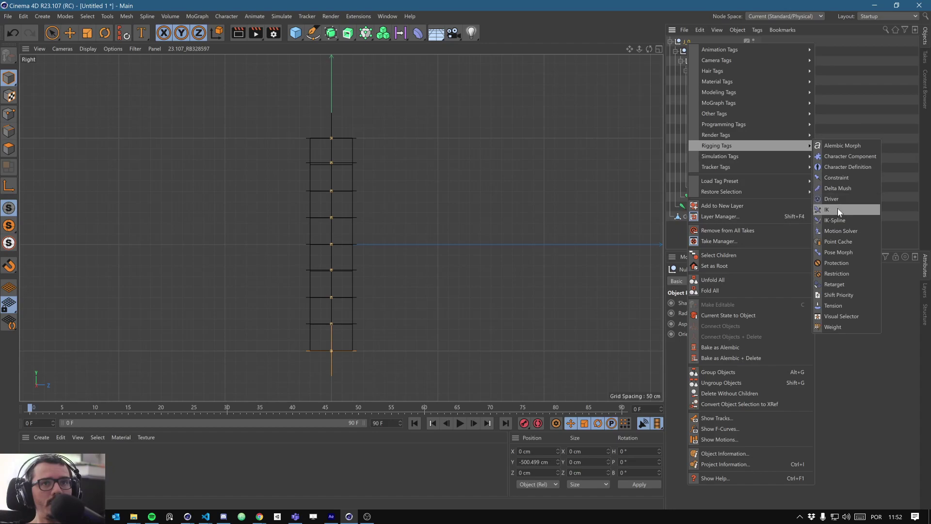
left_click(836, 220)
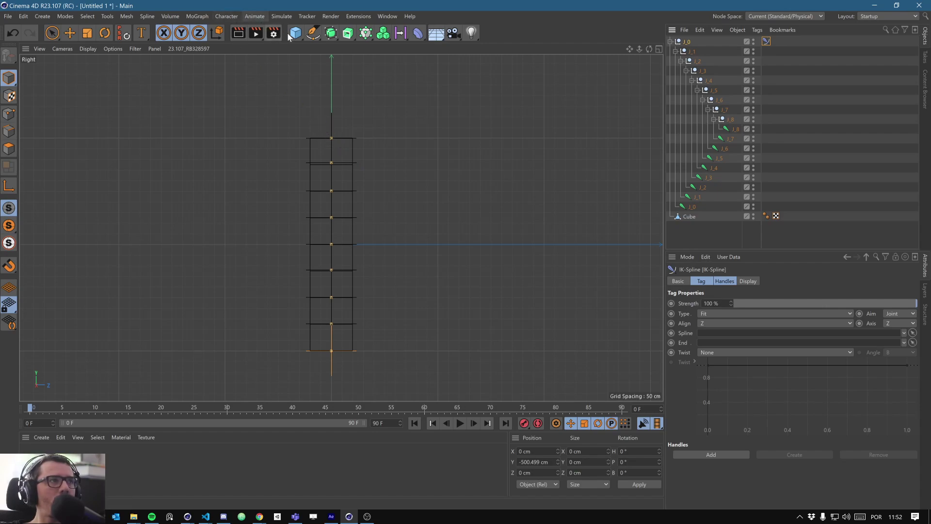
- Draw a vertical Bezier spline with the Spline Pen along the column's centre line, from its base to its top
left_click(313, 33)
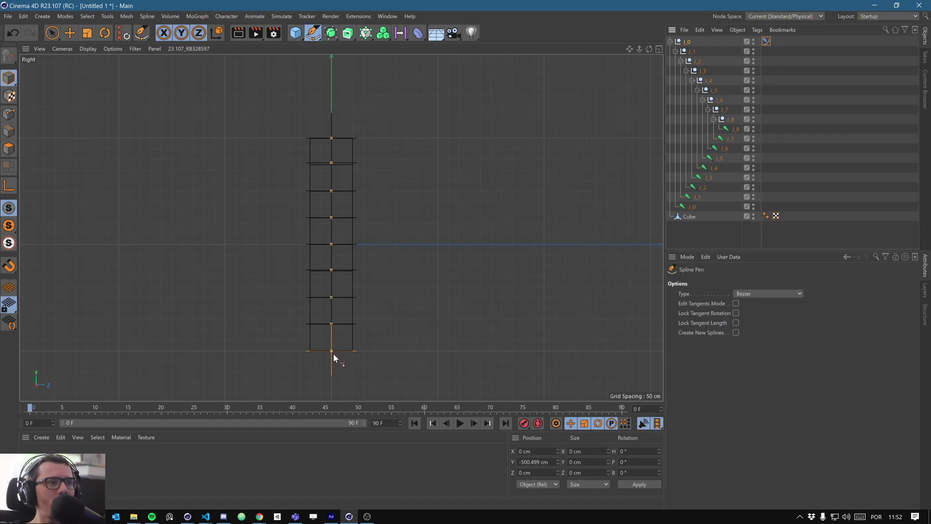
left_click(696, 204)
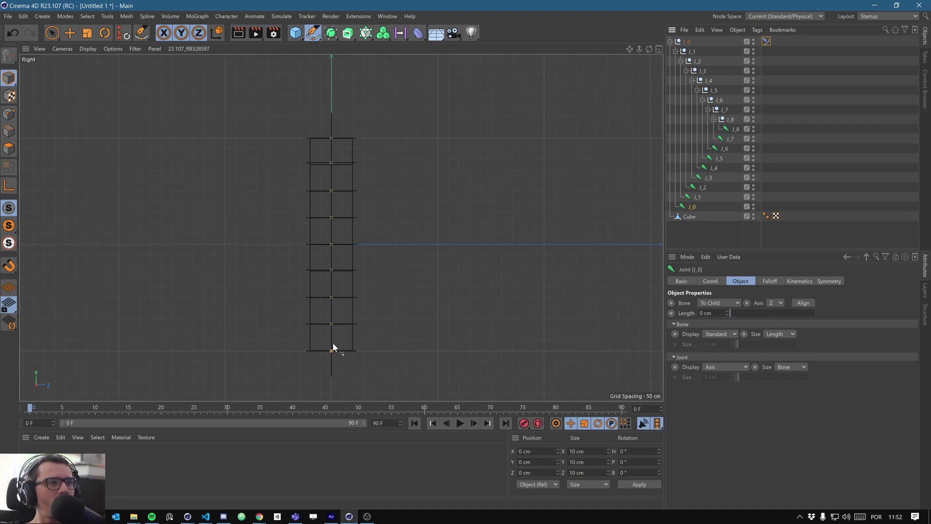
left_click(331, 278)
left_click(331, 139)
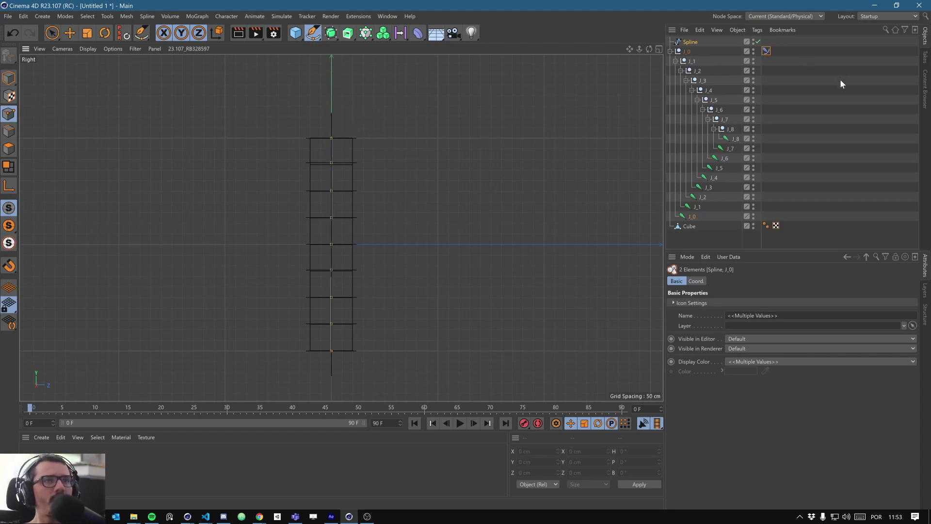
- In the IK-Spline tag on the root null, assign the drawn Spline and the end null J_8, and set the type to Equal
left_click(766, 51)
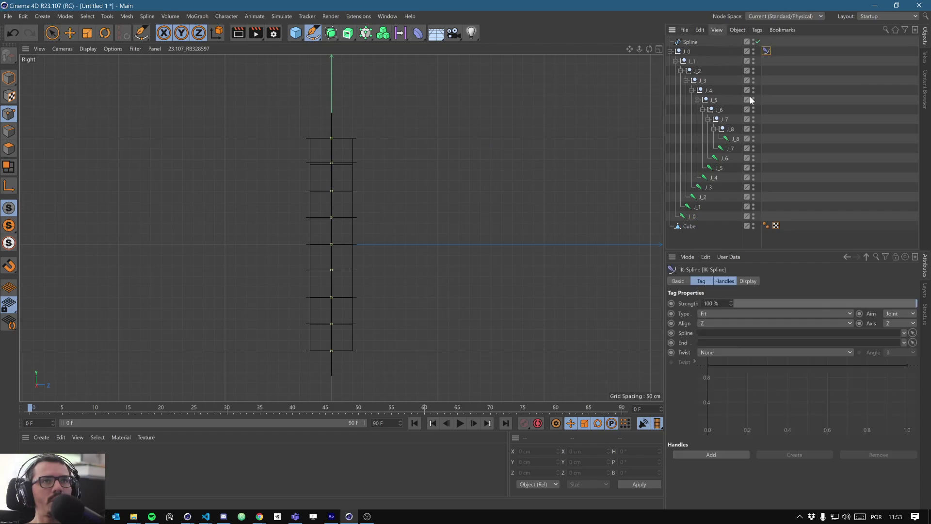
left_click(911, 333)
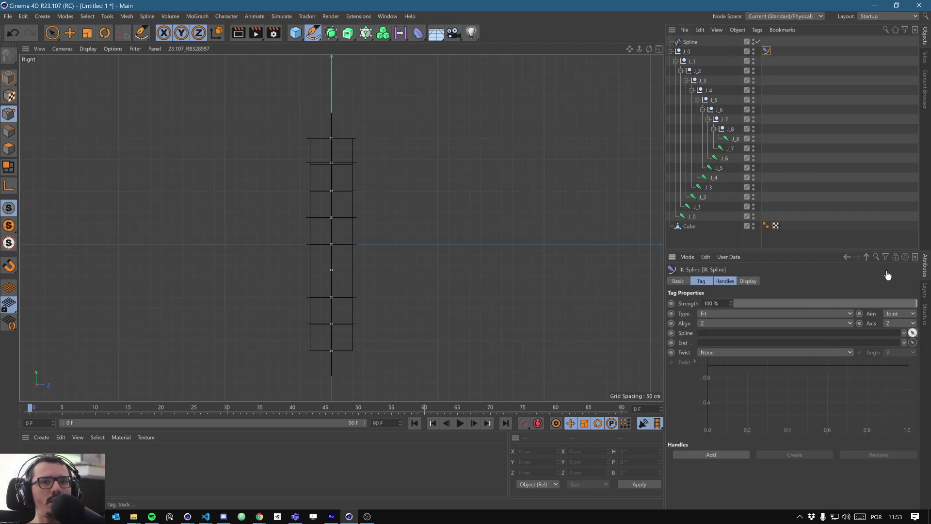
left_click(692, 43)
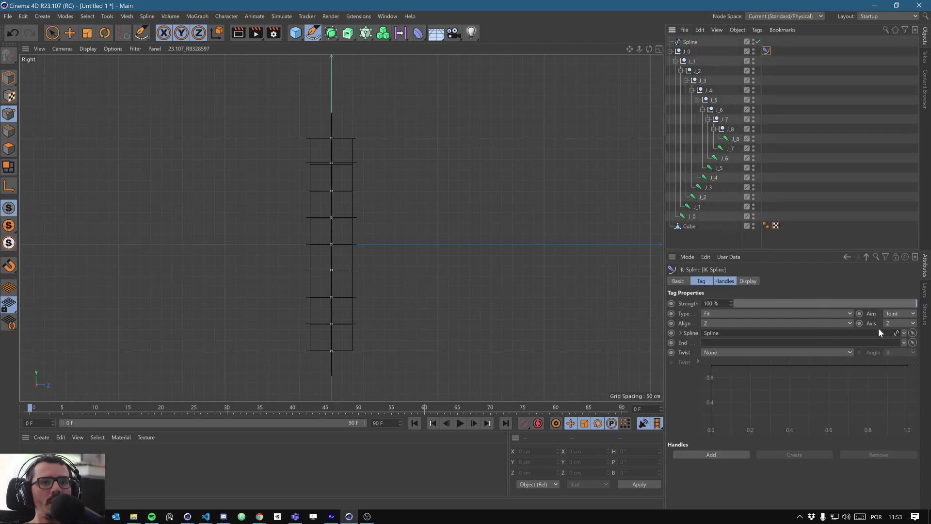
left_click(912, 343)
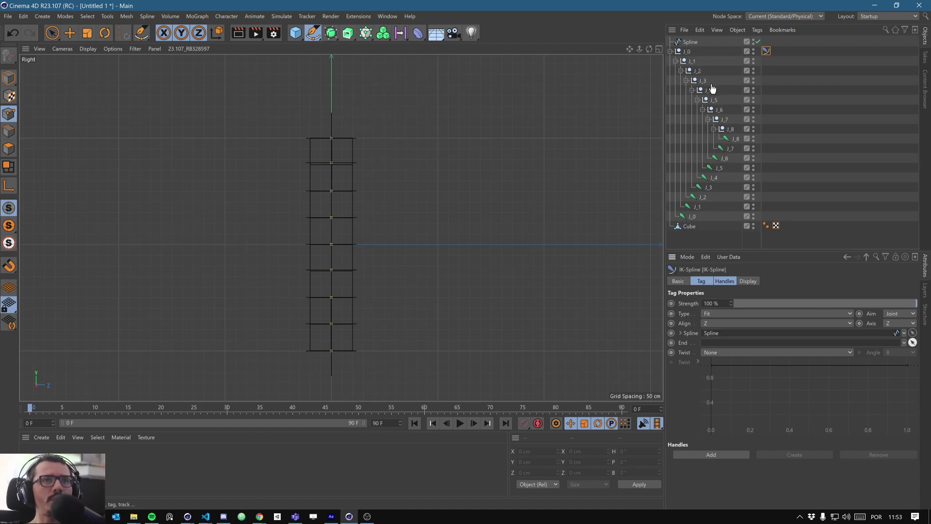
left_click(733, 132)
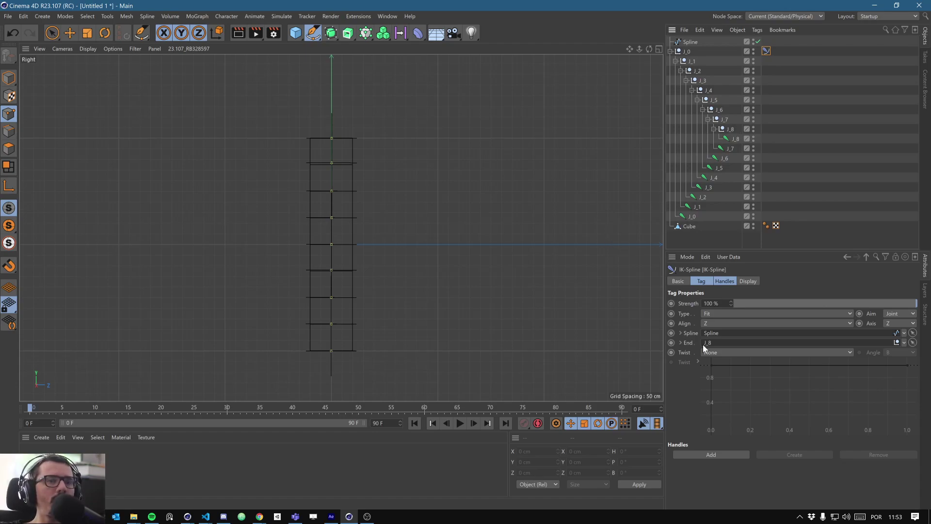
left_click(749, 313)
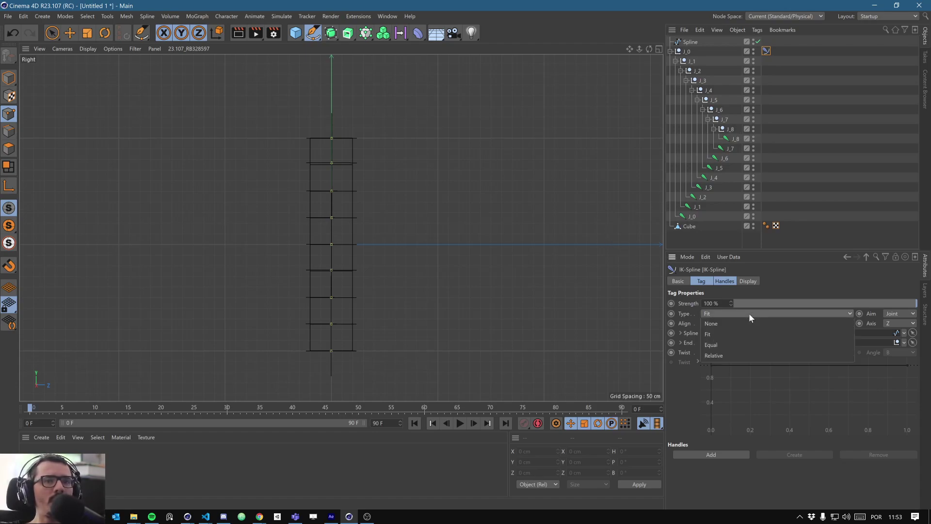
left_click(735, 345)
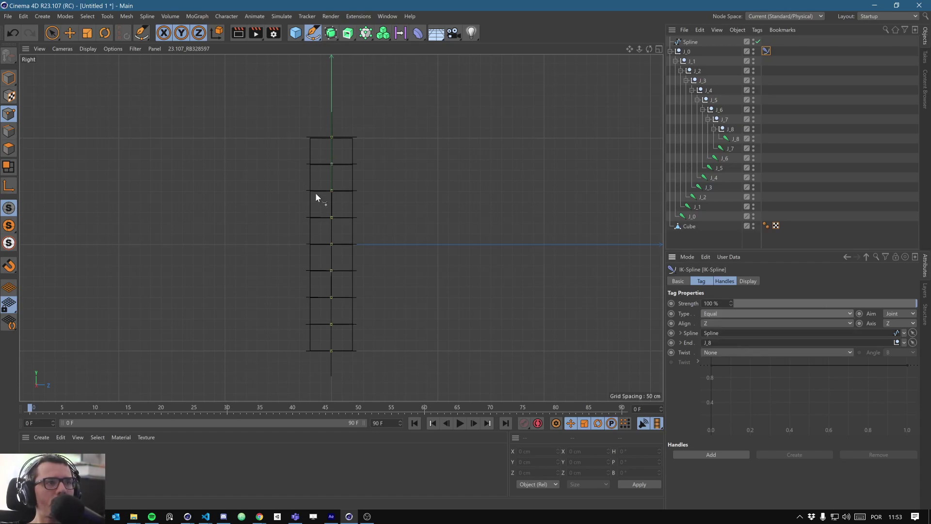
- Add two handles, index 0 and index 1, to the IK-Spline tag and create a null controller for each, working in the perspective view
left_click(688, 42)
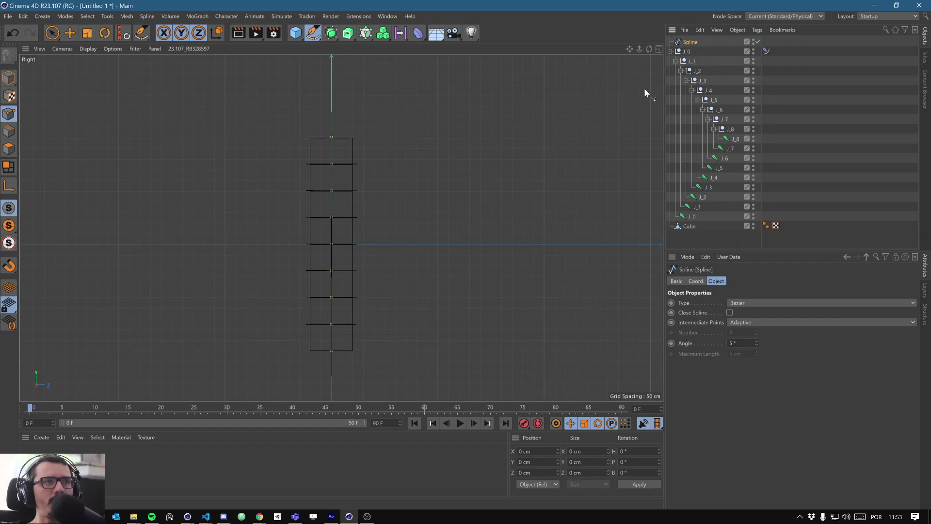
left_click(658, 49)
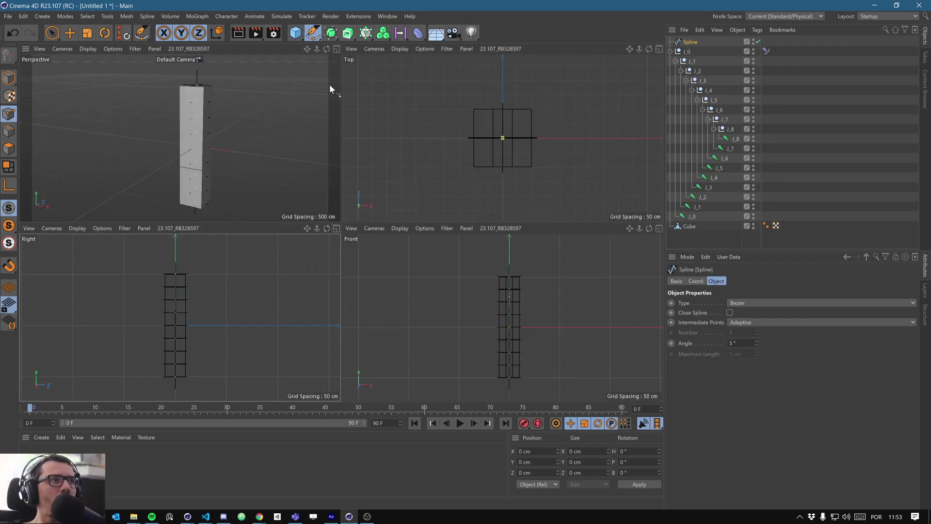
left_click(337, 49)
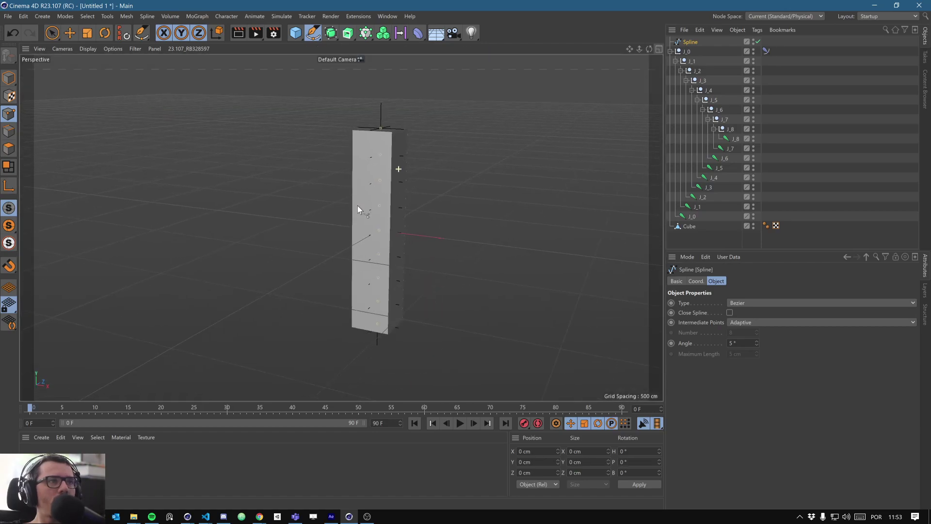
left_click(766, 50)
left_click(725, 282)
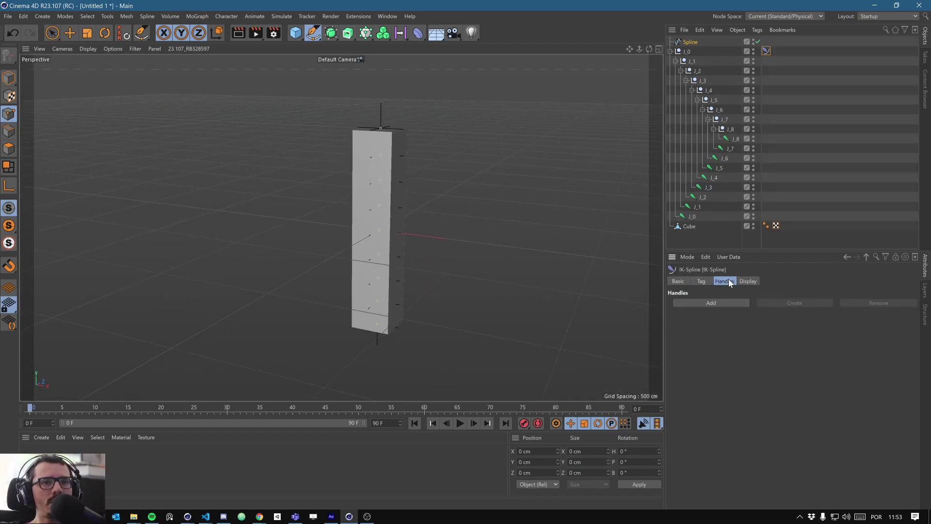
left_click(717, 304)
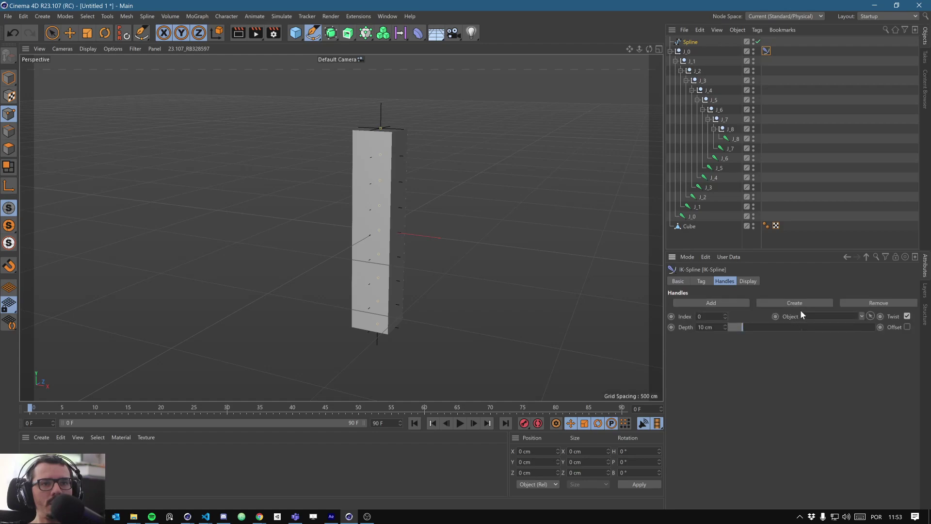
left_click(804, 302)
left_click(734, 303)
left_click(796, 303)
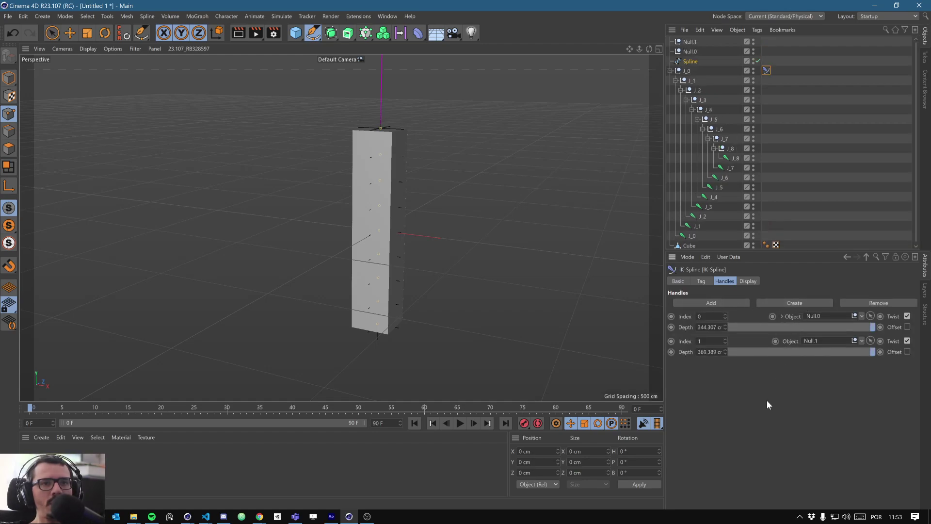
- Give the two handle nulls, Null.0 and Null.1, a Sphere shape with a 236 cm radius and activate the Move tool
left_click(689, 51)
left_click(693, 42, "shift")
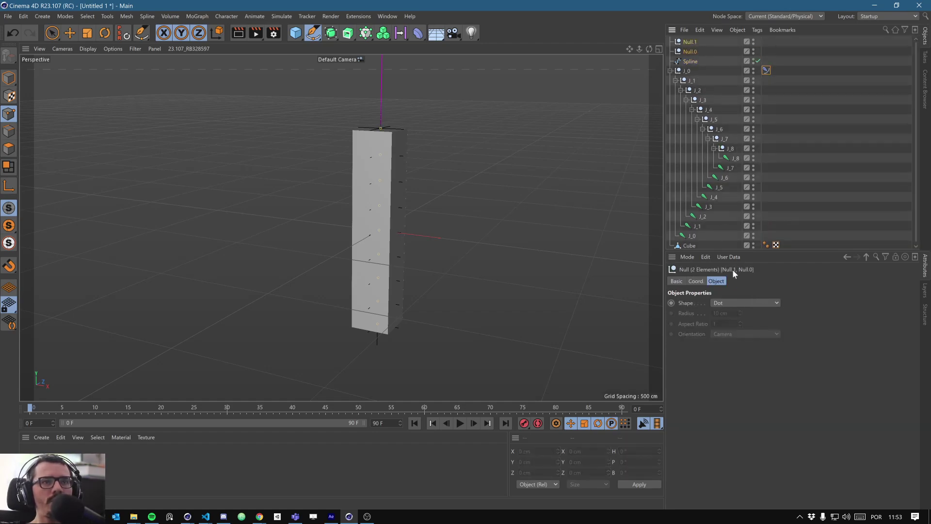
left_click(738, 303)
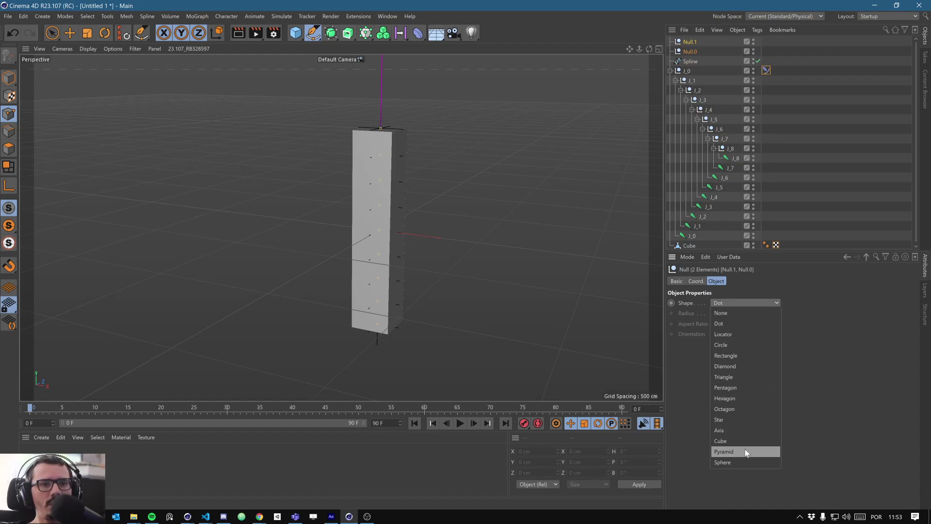
left_click(743, 463)
left_click_drag(740, 313, 314, 180)
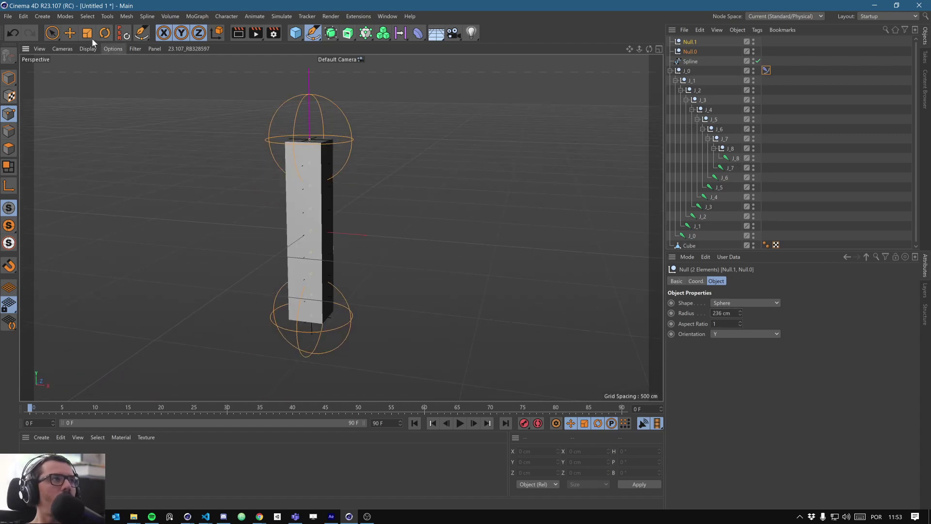
left_click(71, 34)
scroll(424, 216, "down", 1)
scroll(774, 173, "down", 2)
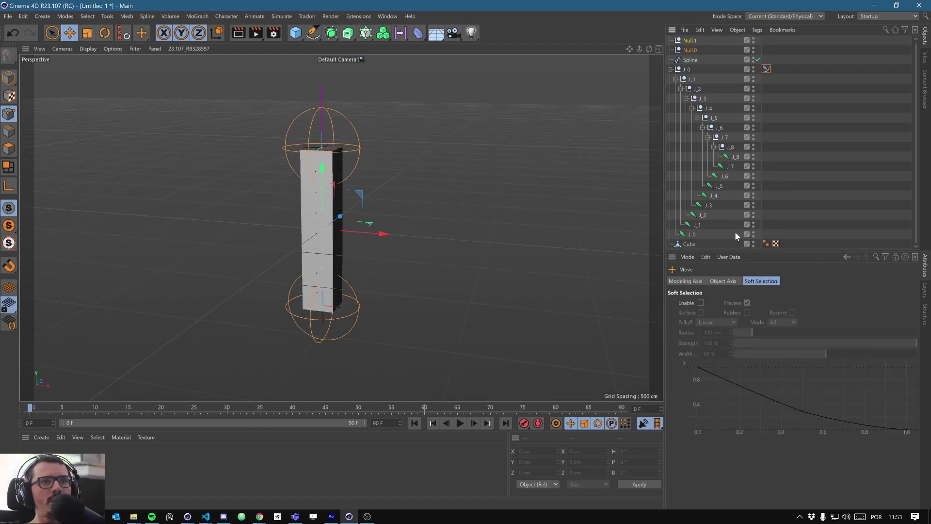
left_click(685, 243)
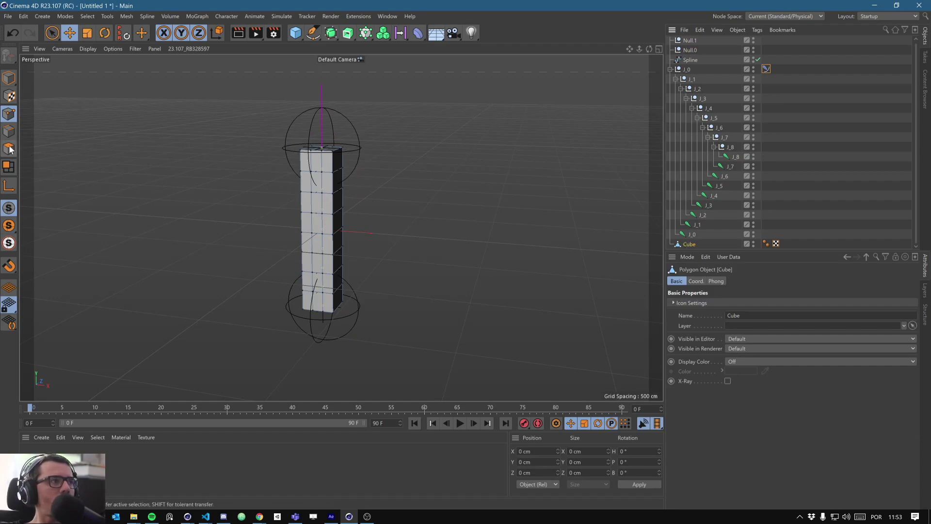
key("ctrl+z")
key("ctrl+z")
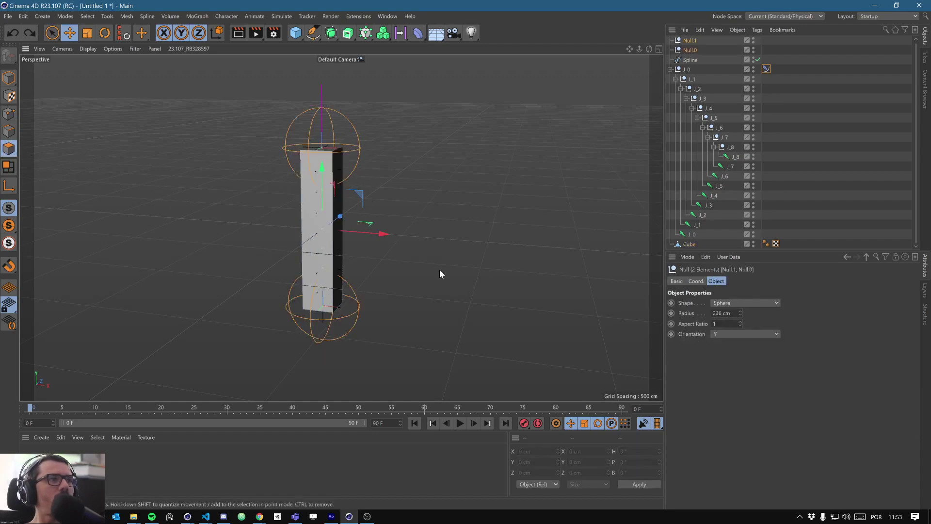
- Select the Cube column mesh and all of its polygons, framing the column from another angle
left_click(690, 244)
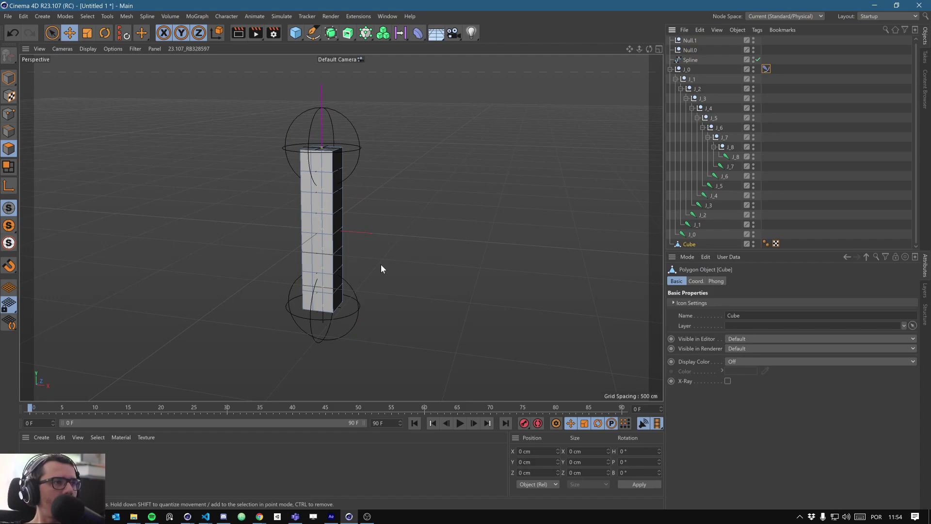
key("ctrl+a")
key("s")
left_click_drag(359, 268, 514, 281, "alt")
- Ring-select the horizontal edges running up the column in edge mode
left_click(9, 131)
key("u")
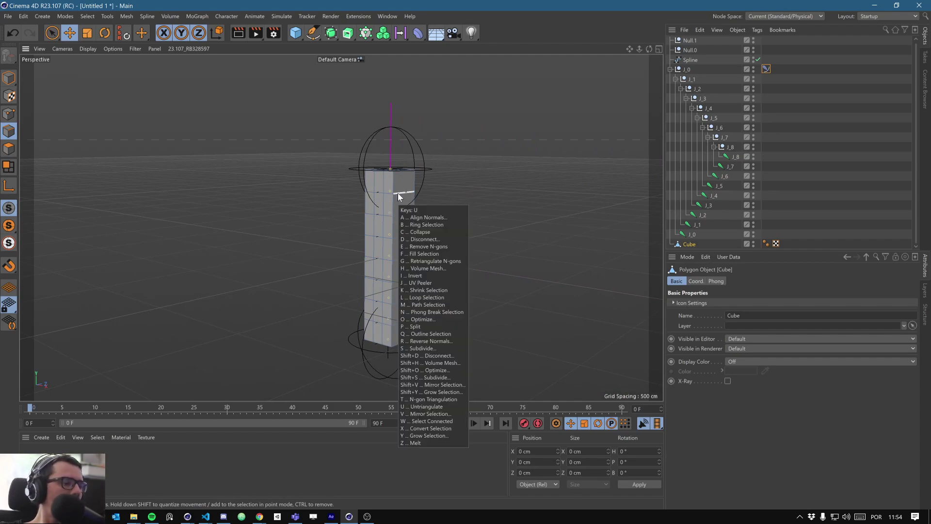
key("b")
left_click(398, 192)
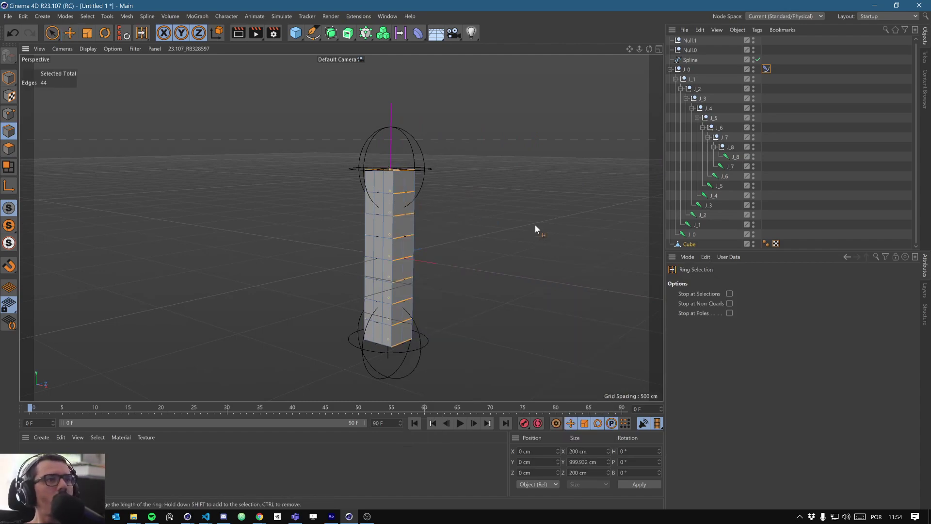
- Subdivide all polygons of the column mesh and return to the Move tool
key("ctrl+a")
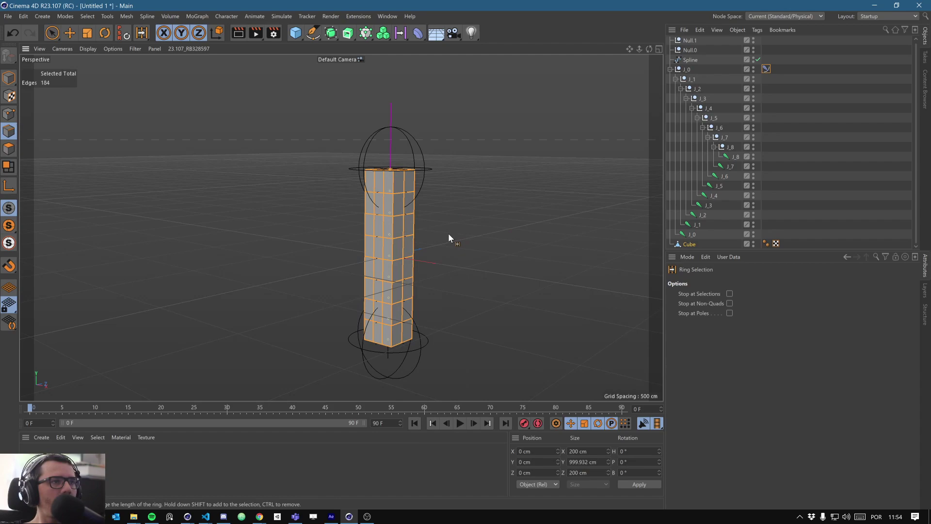
left_click(9, 149)
right_click(280, 247)
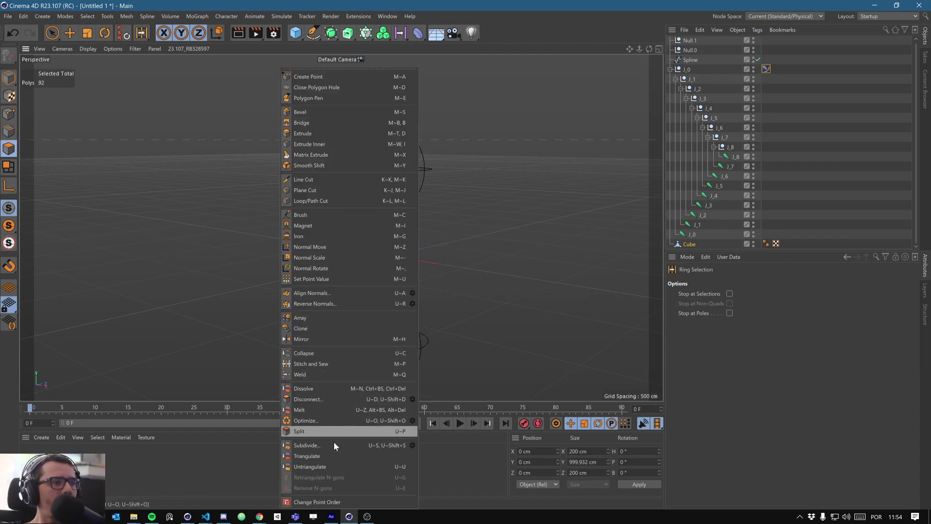
left_click(350, 445)
scroll(483, 293, "down", 5)
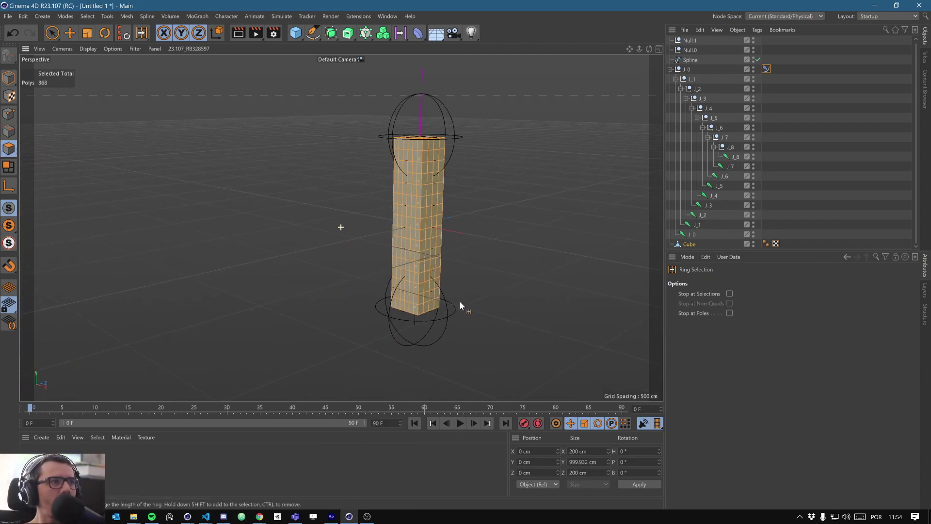
key("e")
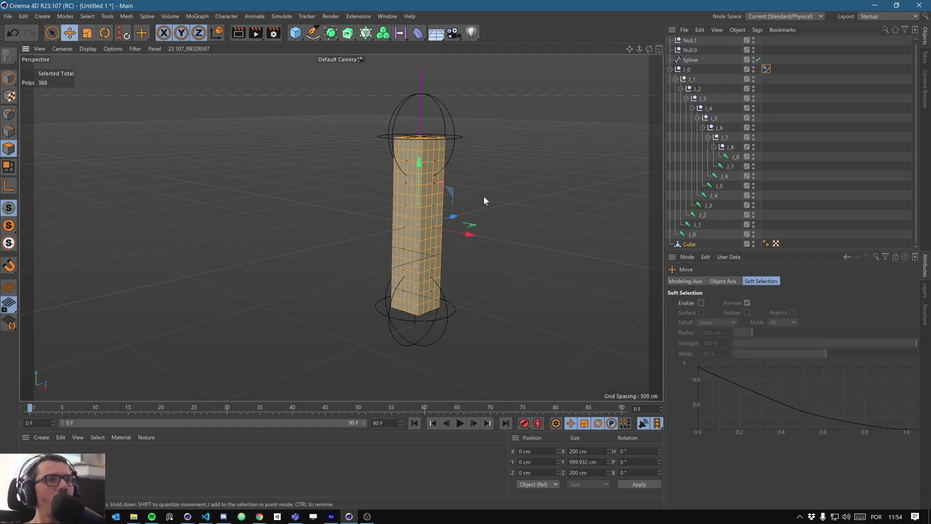
- Bind the Cube mesh to the nine joints J_0 to J_8
left_click(730, 157)
left_click(691, 236, "shift")
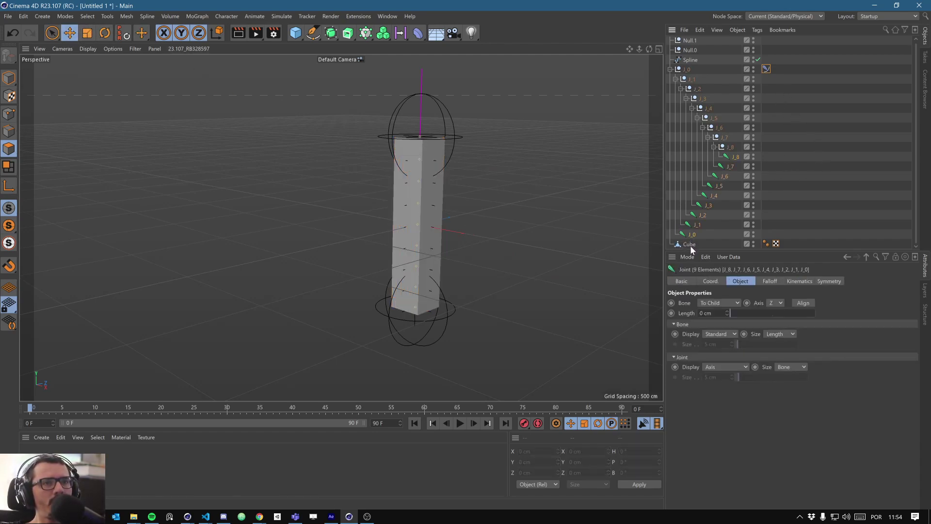
left_click(689, 244, "shift")
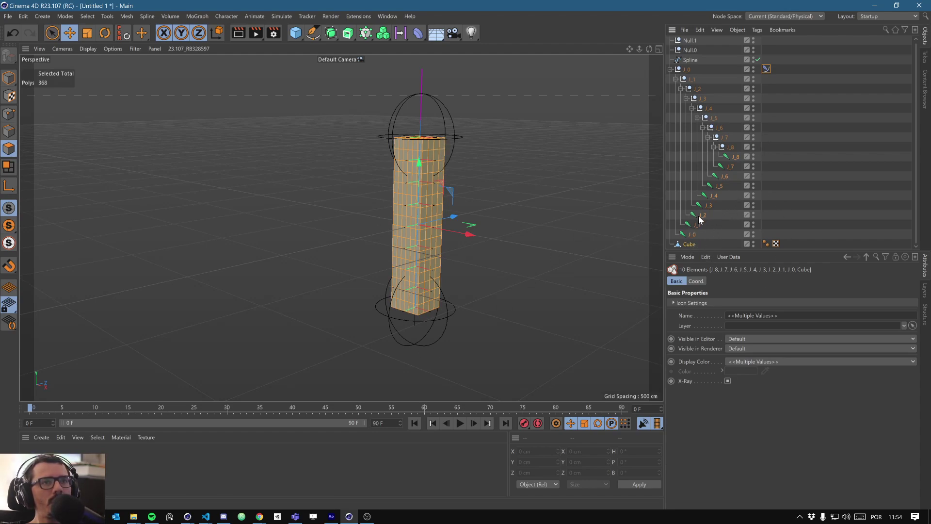
left_click(226, 16)
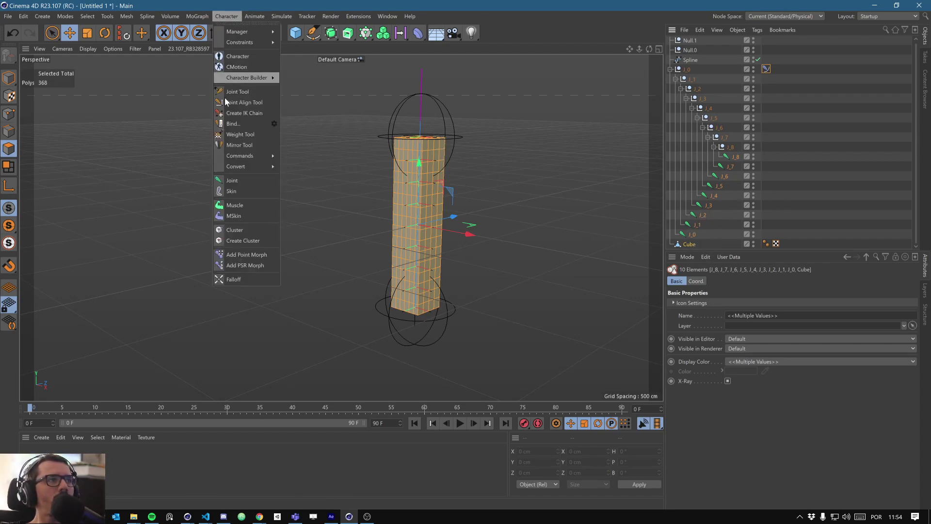
left_click(237, 125)
- Examine the joint list in the Cube's Weight tag, enlarging the object list to reach the tag
double_click(766, 243)
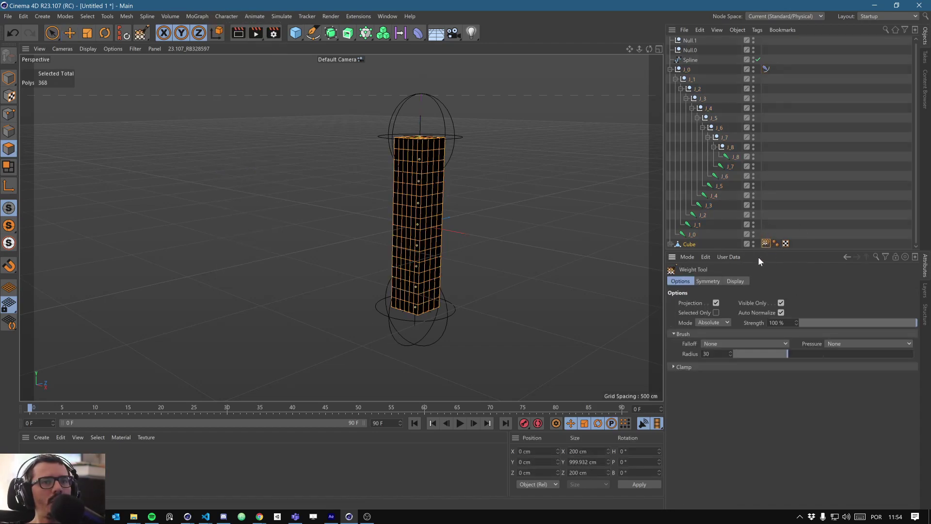
left_click_drag(801, 250, 802, 274)
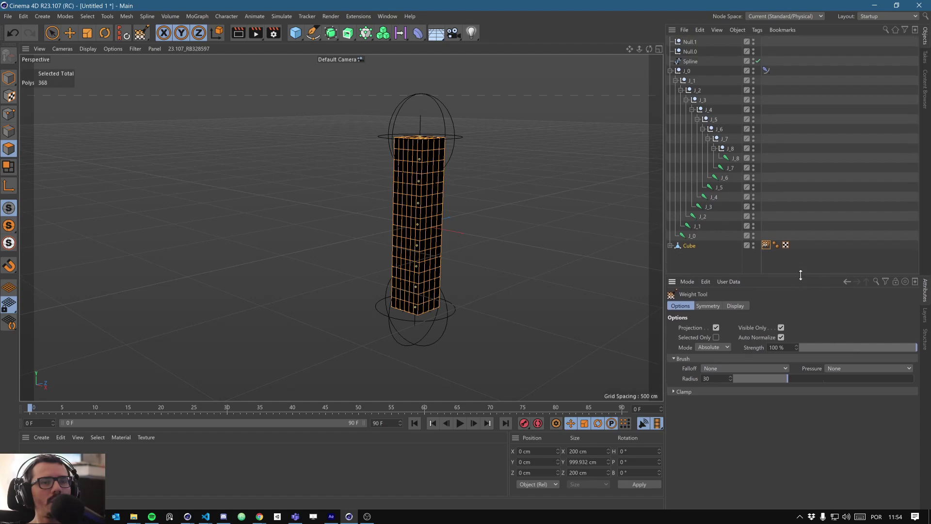
left_click(768, 245)
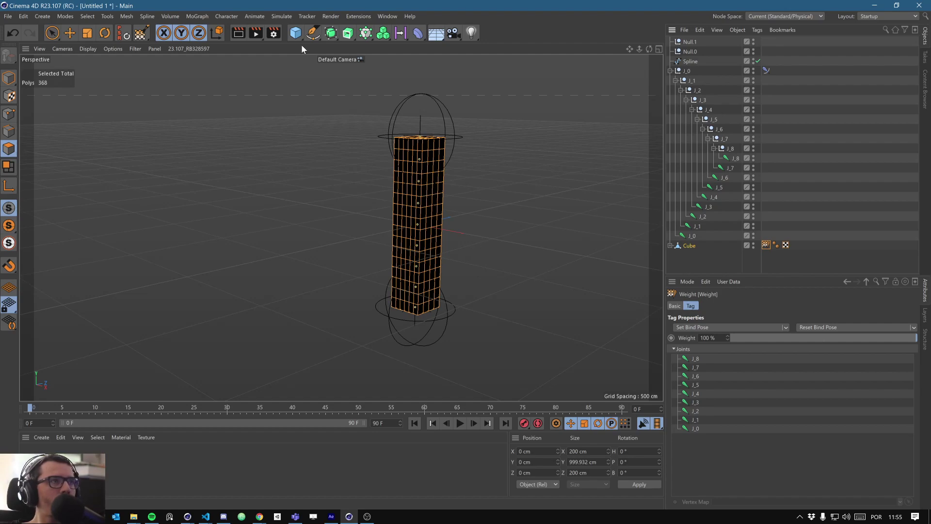
- Open the Weight Manager and set the Auto Weight mode to Distance
left_click(226, 16)
mouse_move(263, 31)
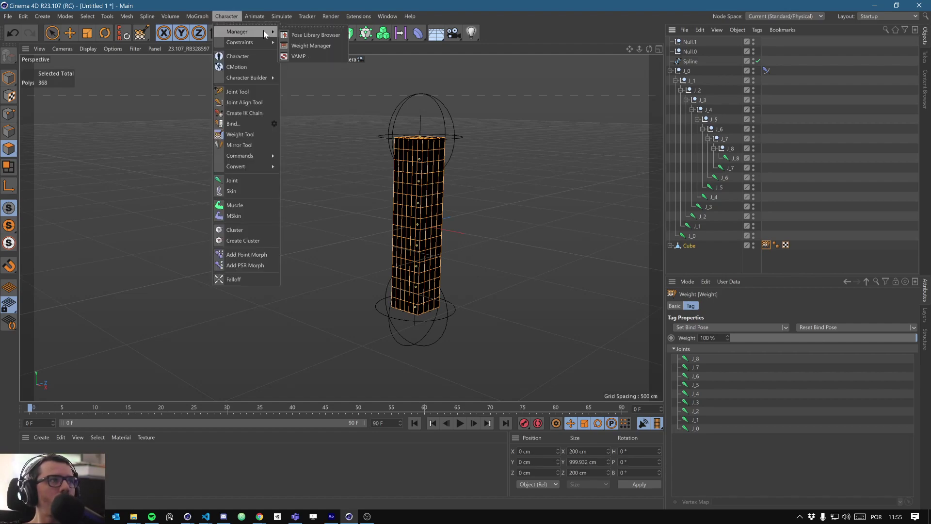
left_click(311, 45)
left_click_drag(464, 33, 282, 108)
left_click(433, 78)
left_click(189, 155)
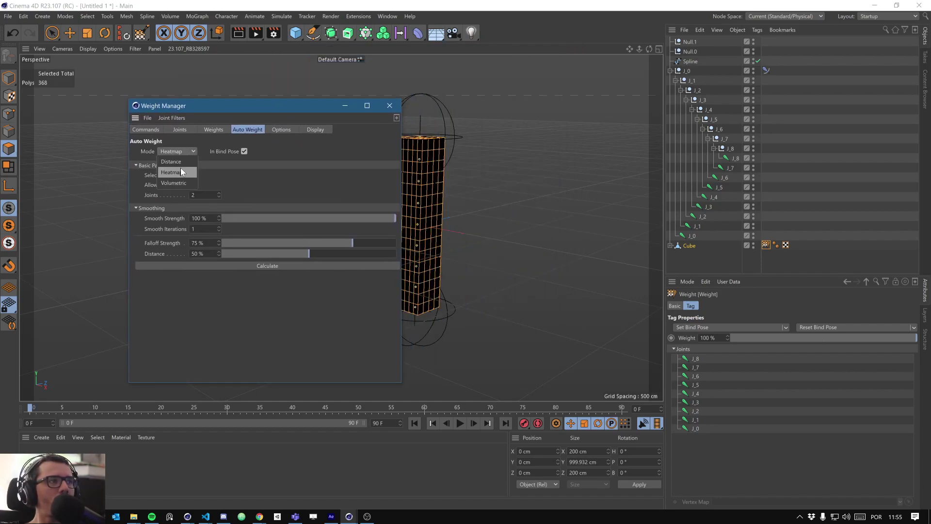
left_click(182, 163)
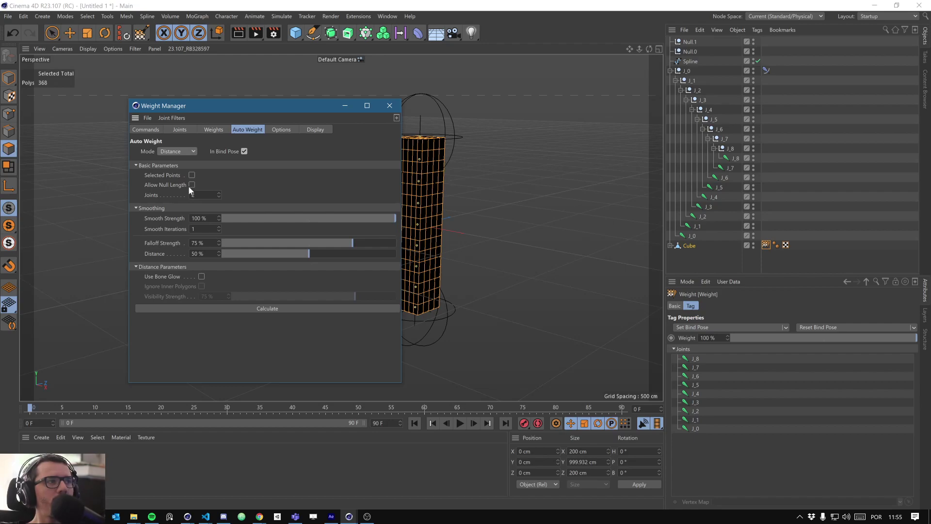
- Allow null-length joints, calculate the Cube's automatic weights with the Distance mode, and close the Weight Manager
left_click(193, 186)
left_click(281, 310)
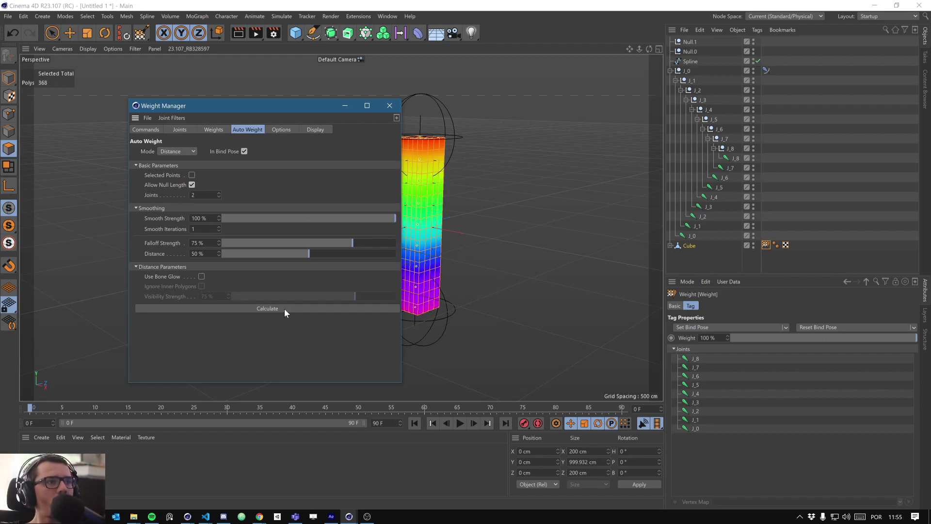
left_click_drag(329, 106, 257, 74)
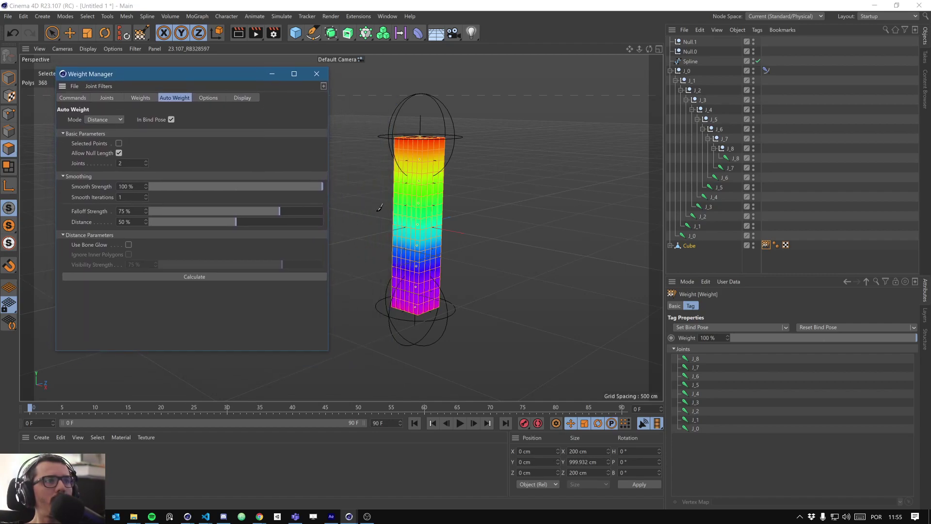
left_click(317, 73)
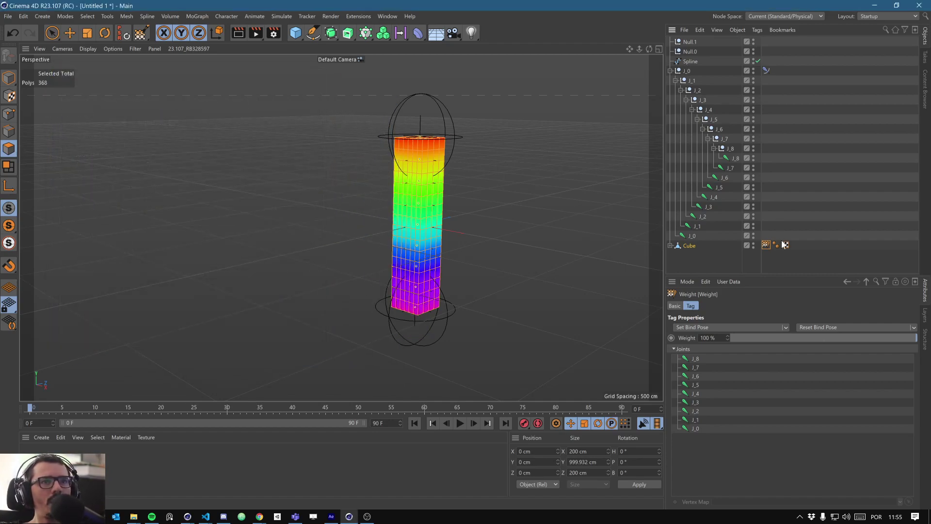
- Reopen the Weight Manager from the Cube's Weight tag and apply Smooth at 100 % strength to the selected weights
double_click(765, 245)
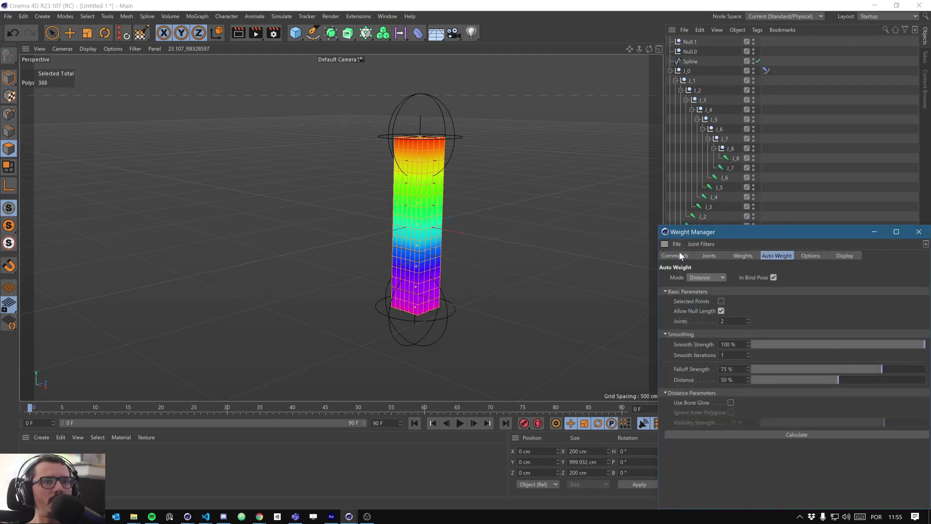
left_click(679, 255)
left_click(725, 278)
left_click(757, 320)
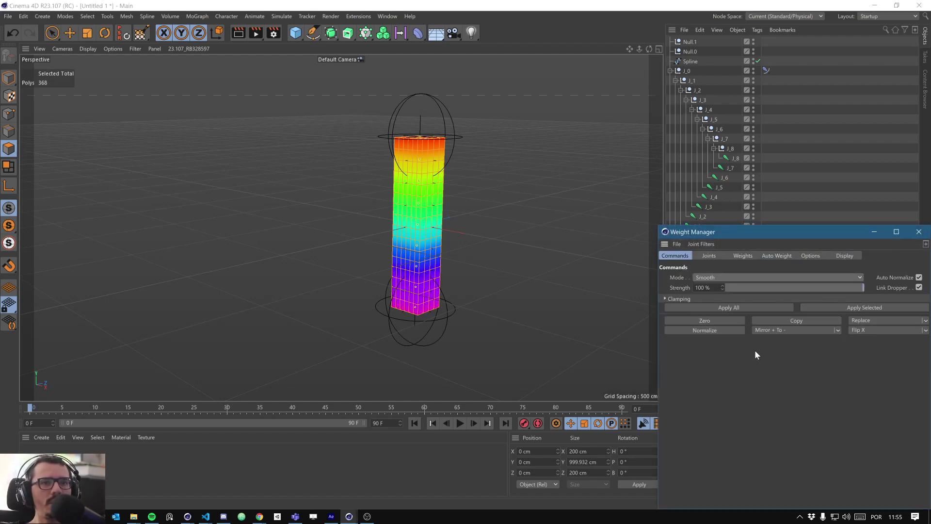
left_click(845, 307)
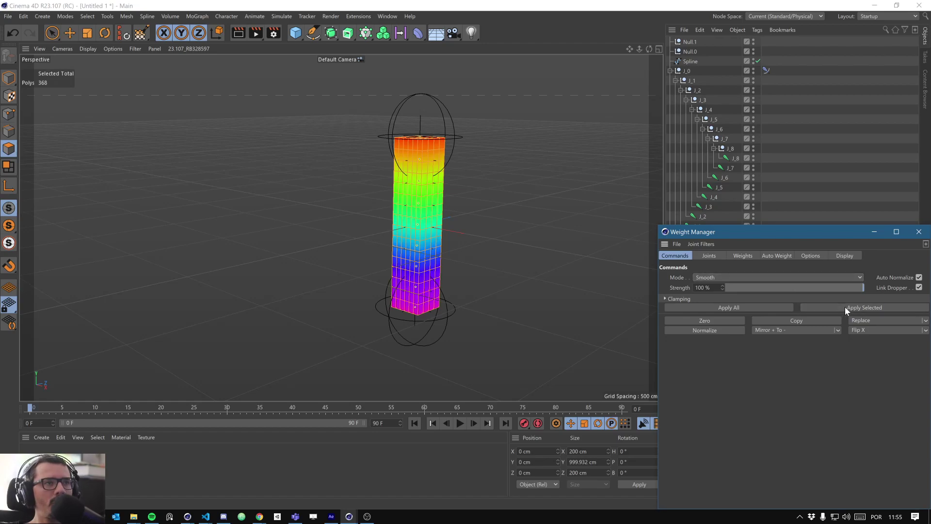
left_click(918, 232)
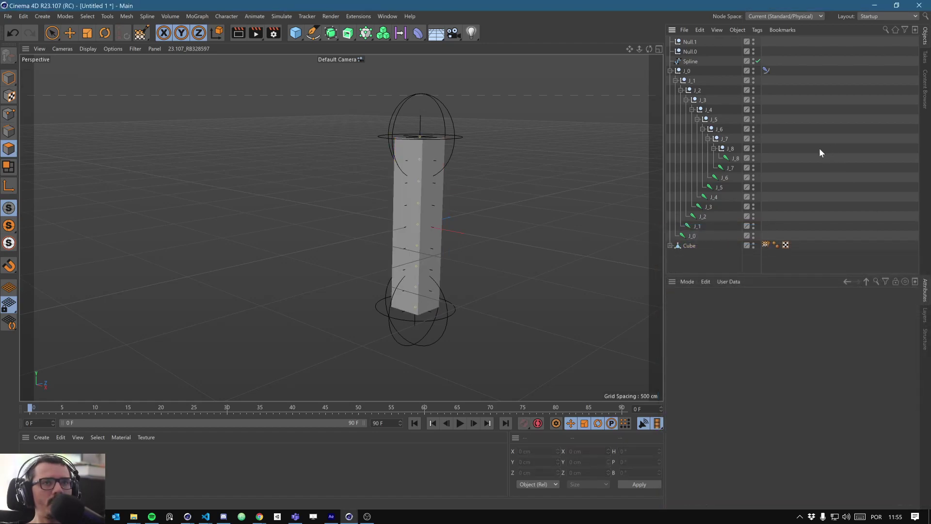
- Move the lower controller Null.0 sideways to bend the column into an S-curve and rotate it slightly
left_click(696, 51)
left_click(71, 33)
left_click_drag(235, 161, 400, 312, "alt")
key("r")
mouse_move(350, 292)
left_mouse_down()
mouse_move(303, 289)
mouse_move(360, 296)
left_mouse_up()
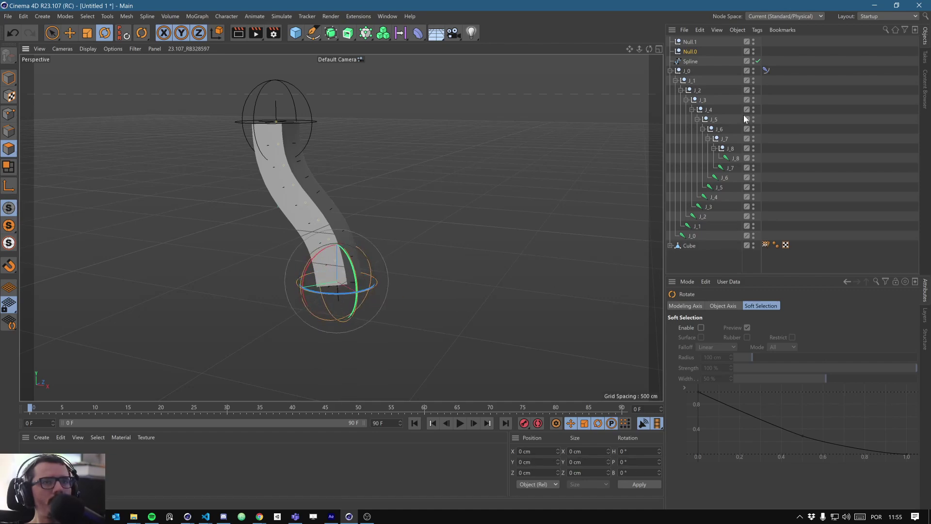
- Set the Twist mode of the IK-Spline tag on J_0 to Object
left_click(766, 71)
left_click(701, 306)
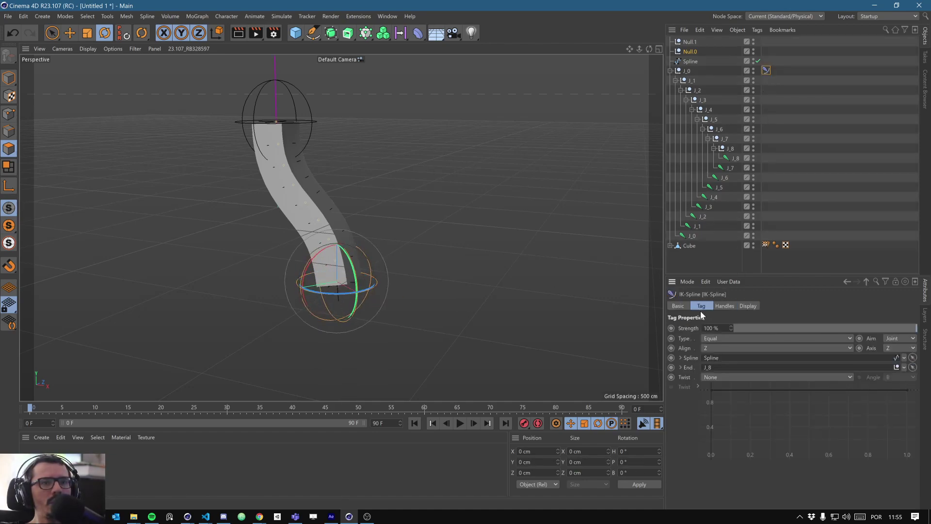
left_click(730, 377)
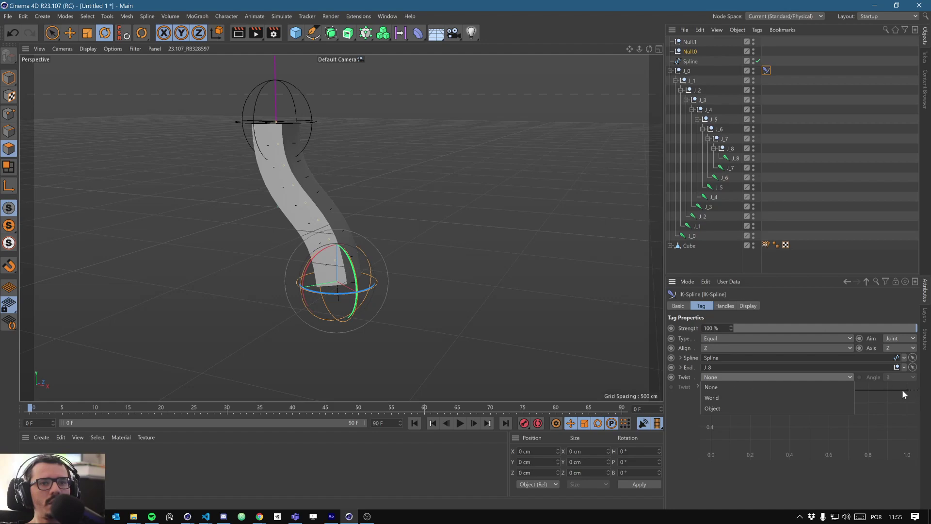
left_click(742, 408)
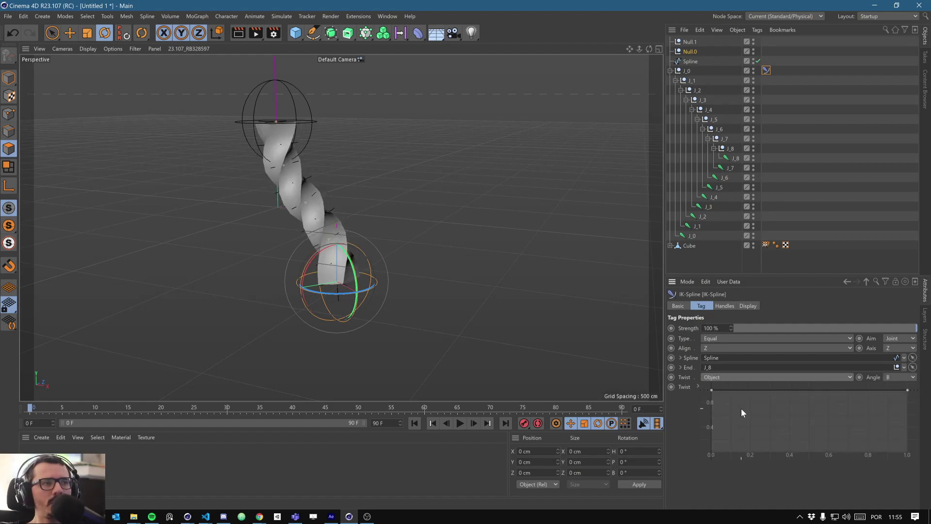
- Rotate Null.0 to twist the column and move it back beneath the upper controller so the column stands upright
left_click_drag(321, 298, 345, 297)
key("Escape")
left_click(70, 34)
left_click_drag(340, 227, 265, 184, "alt")
left_click_drag(355, 277, 323, 265)
key("Escape")
middle_click_drag(324, 266, 380, 257, "alt")
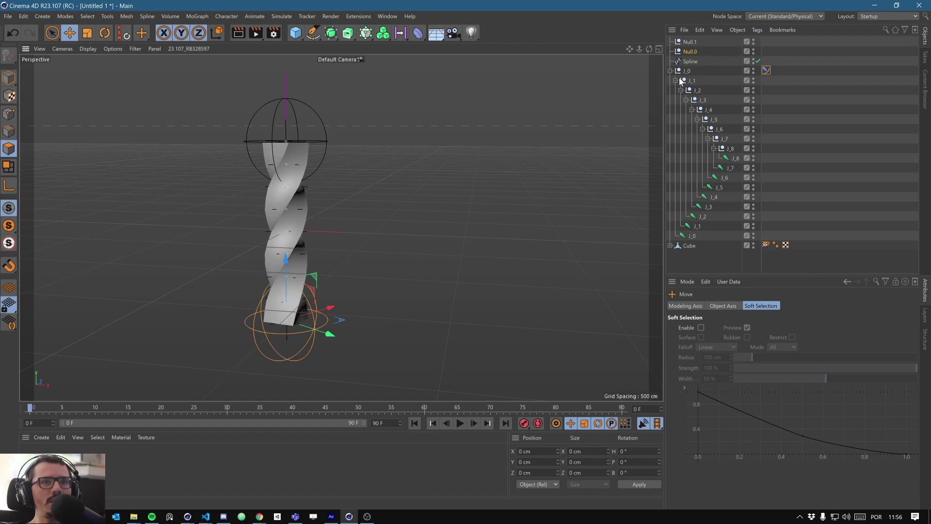
- Scale the middle joint J_4 in Model mode, uniformly to about 15 cm and along X to about 37 cm
left_click(709, 108)
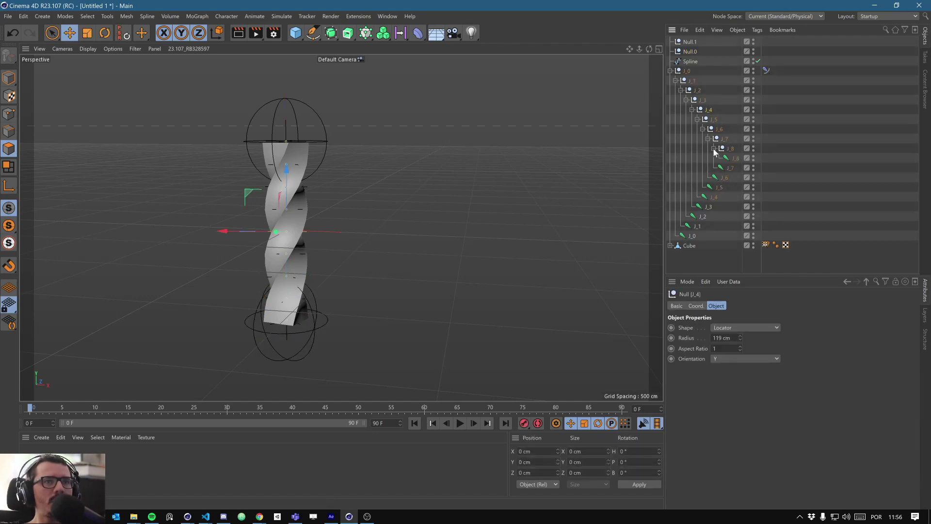
left_click(707, 200)
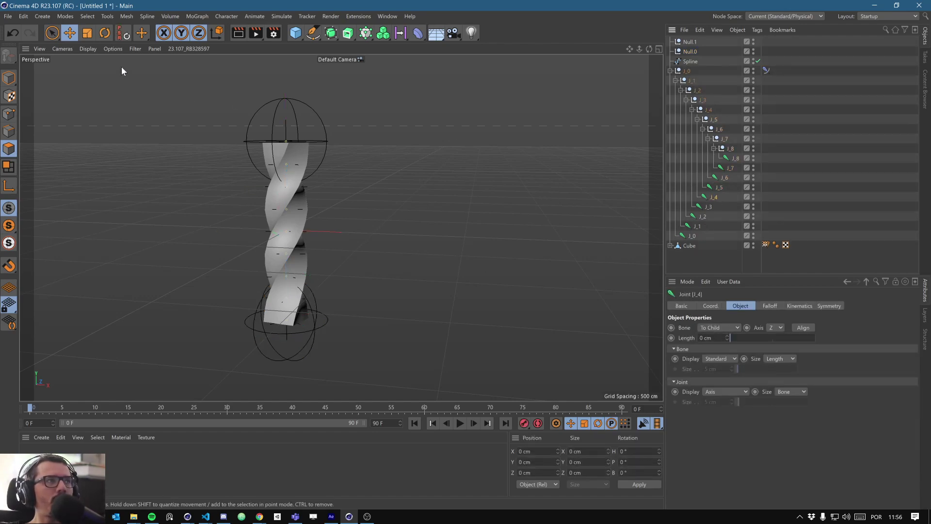
left_click(10, 76)
left_click_drag(223, 235, 216, 211)
key("ctrl+z")
key("t")
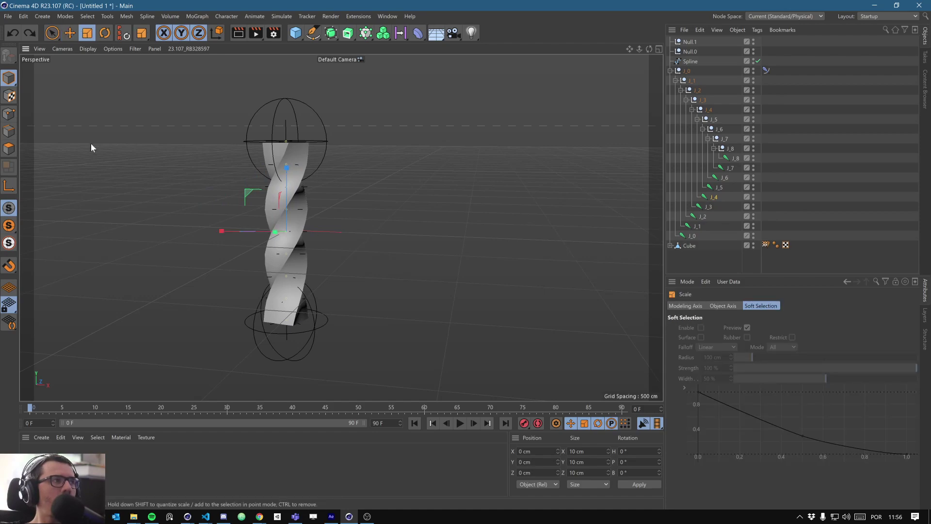
left_click_drag(362, 264, 607, 264)
left_click_drag(214, 231, 142, 231)
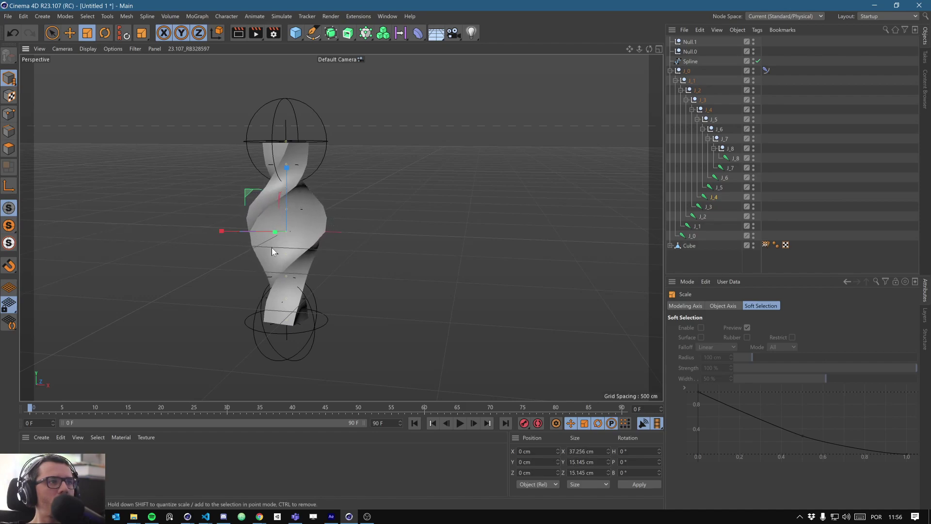
- Stretch joint J_4 along its Z axis to about 26 cm
left_click_drag(272, 248, 190, 235, "alt")
left_click_drag(305, 172, 318, 127)
left_click_drag(268, 223, 316, 212, "alt")
- Move the lower controller Null.0 down and sideways to about X 300, Y -555, Z 353 cm
left_click(70, 33)
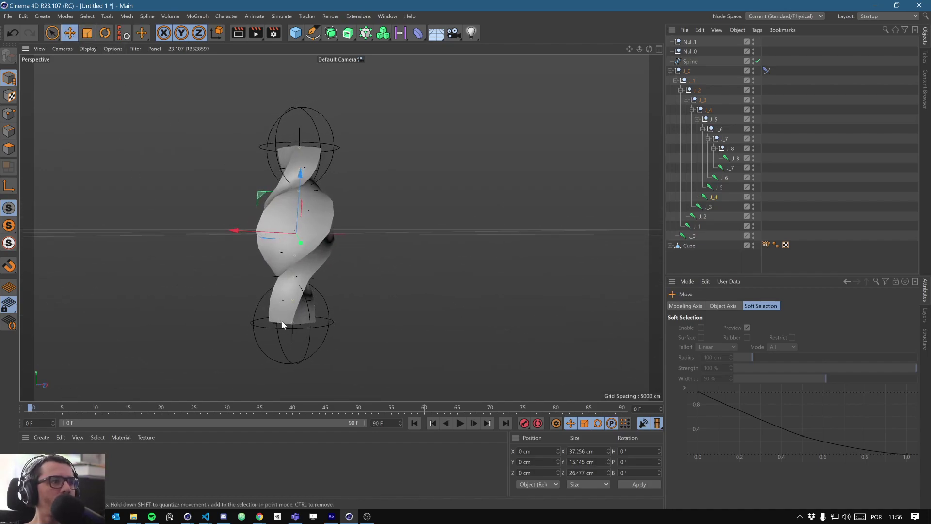
left_click(289, 342)
left_click_drag(326, 285, 115, 161)
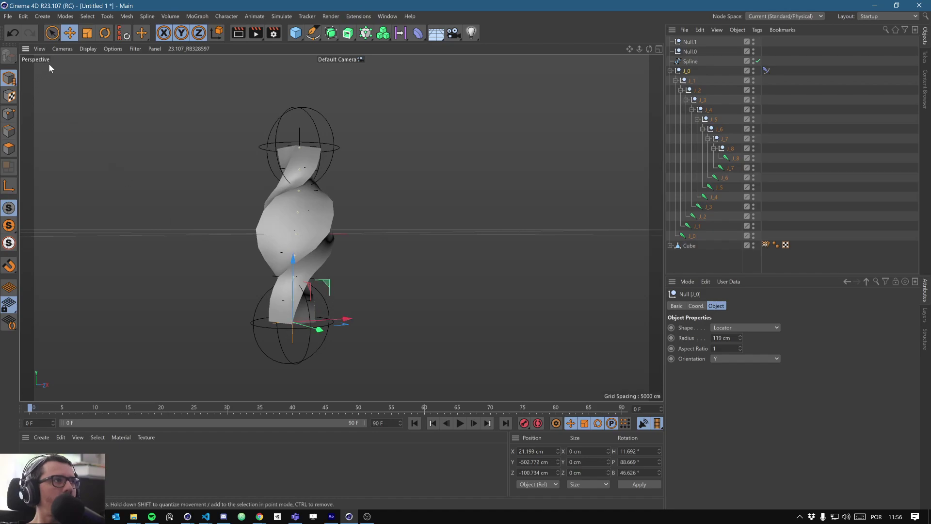
left_click(689, 52)
left_click_drag(464, 202, 451, 294)
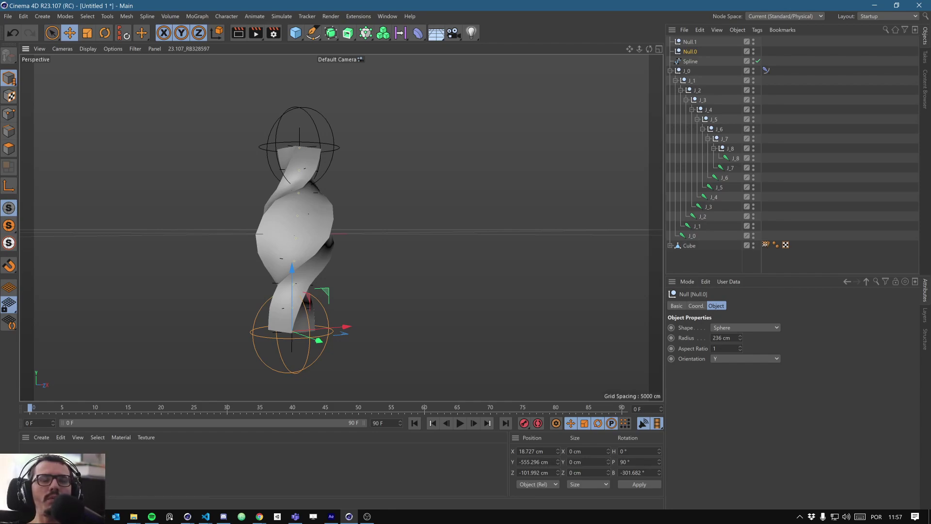
left_click_drag(342, 329, 429, 323)
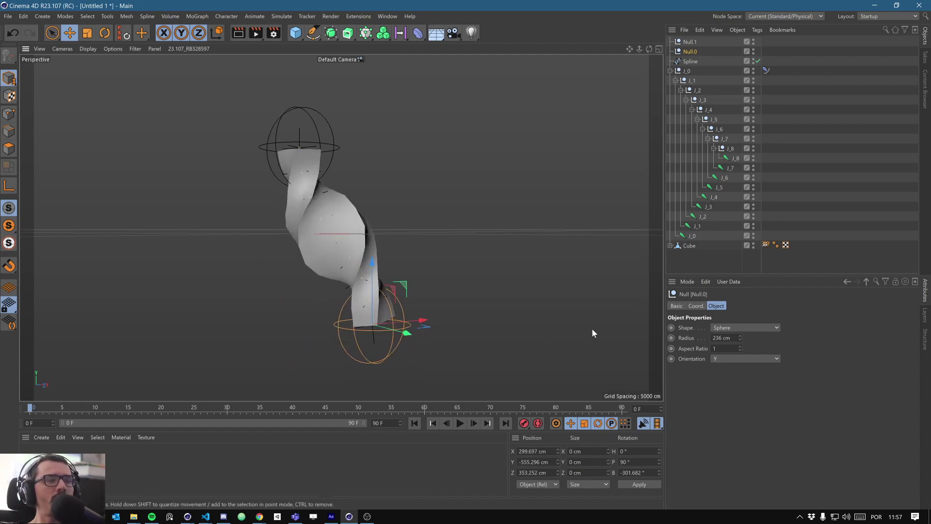